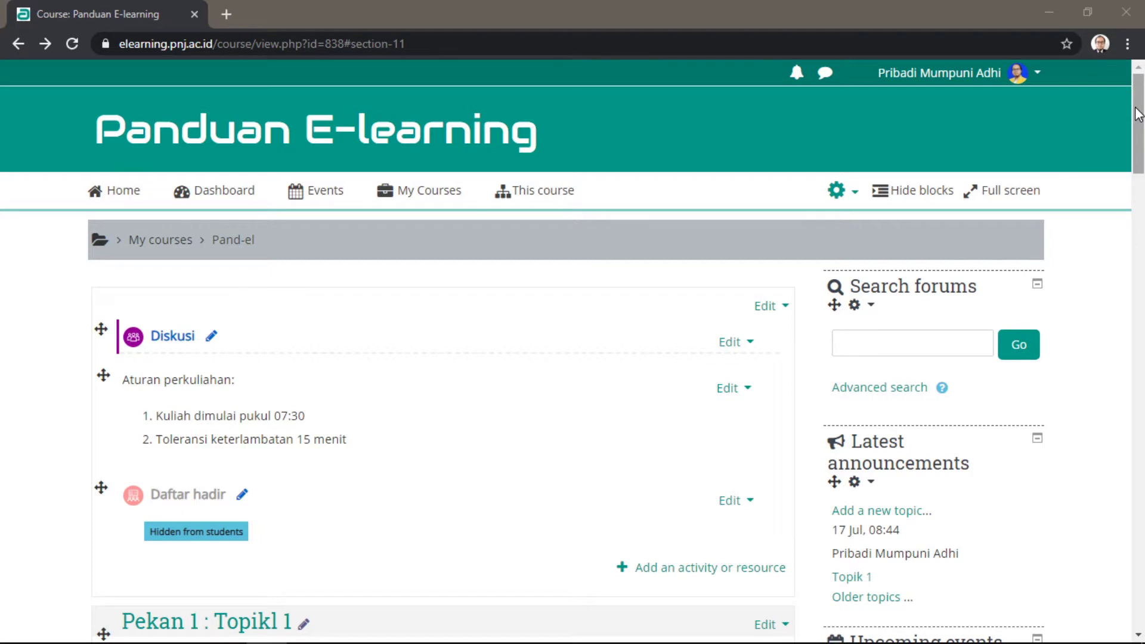
# Step: Open the gradebook setup of the Panduan E-learning course
pyautogui.click(1138, 114)
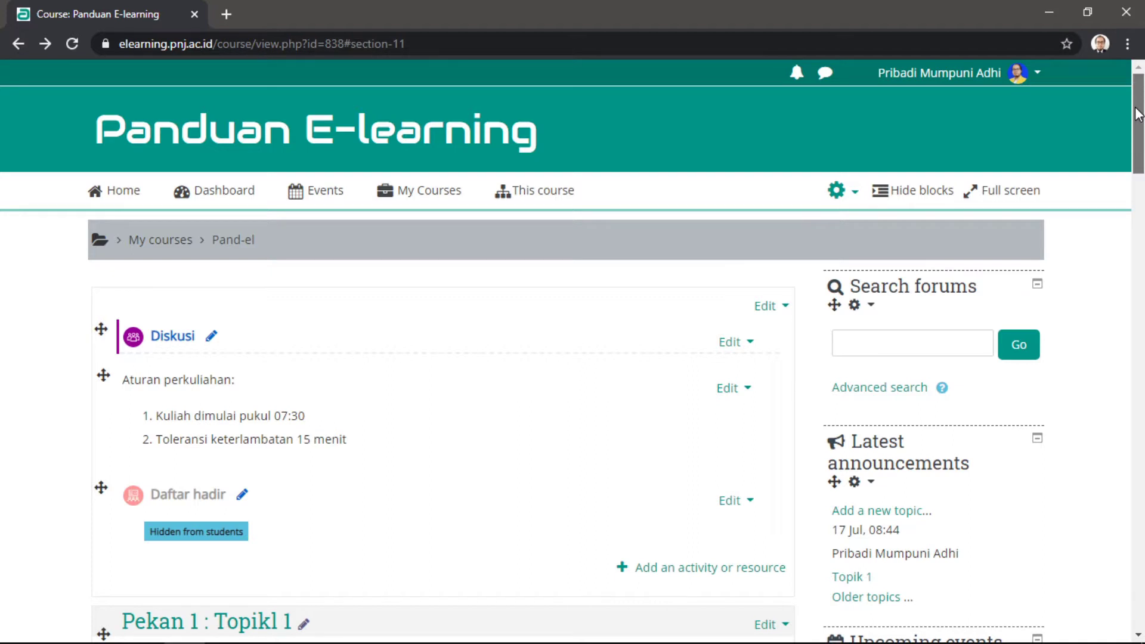
pyautogui.moveTo(1139, 113); pyautogui.dragTo(1133, 163)
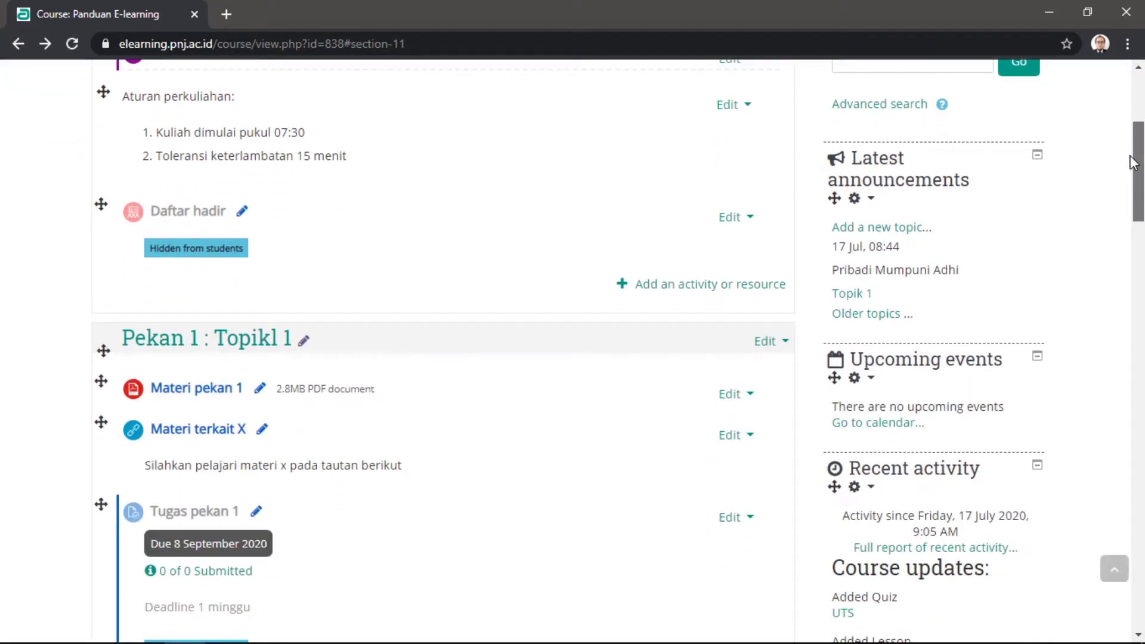
pyautogui.moveTo(1132, 162); pyautogui.dragTo(1089, 376)
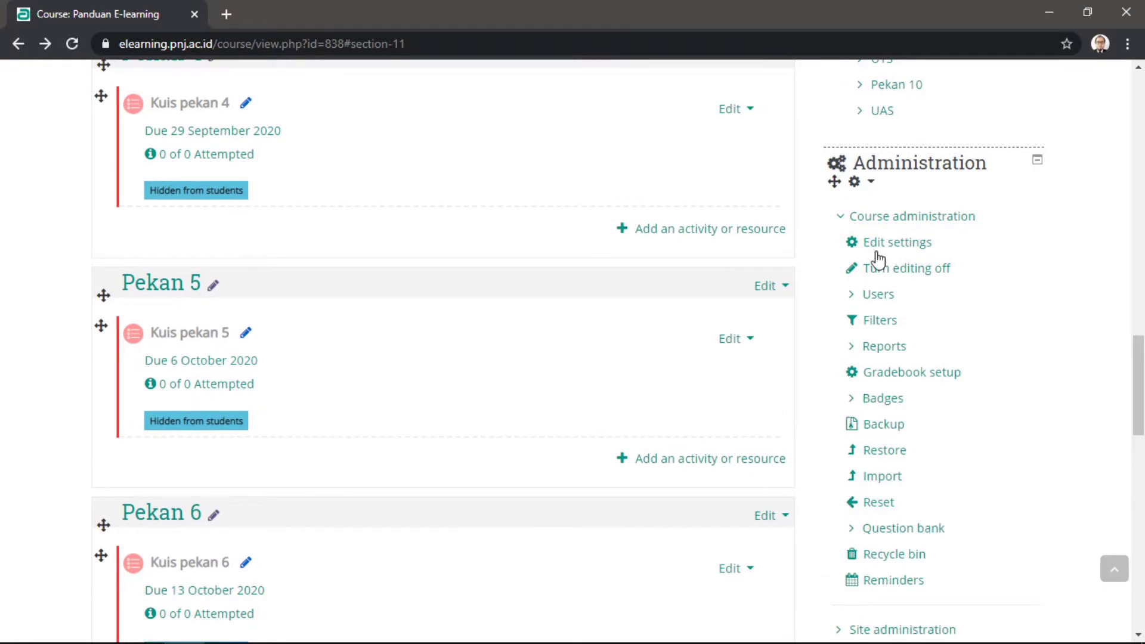
pyautogui.click(892, 375)
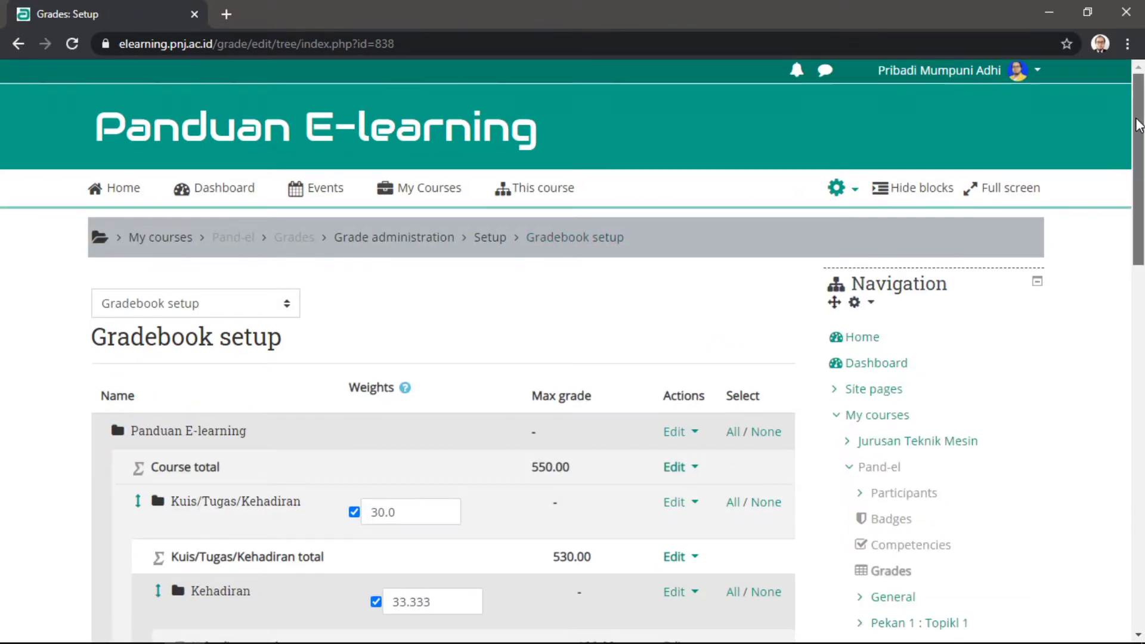
# Step: Examine the grade categories, their items and weights, from Kuis/Tugas/Kehadiran through UTS and UAS
pyautogui.moveTo(1138, 116); pyautogui.dragTo(1116, 205)
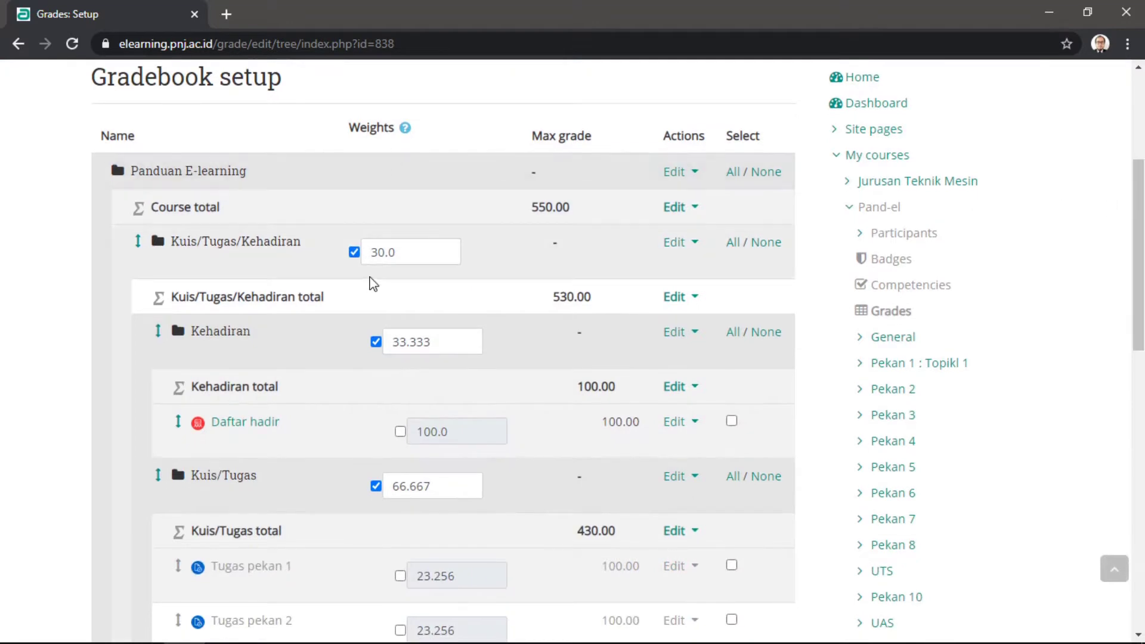
pyautogui.scroll(-1, 370, 281)
pyautogui.scroll(-1, 372, 288)
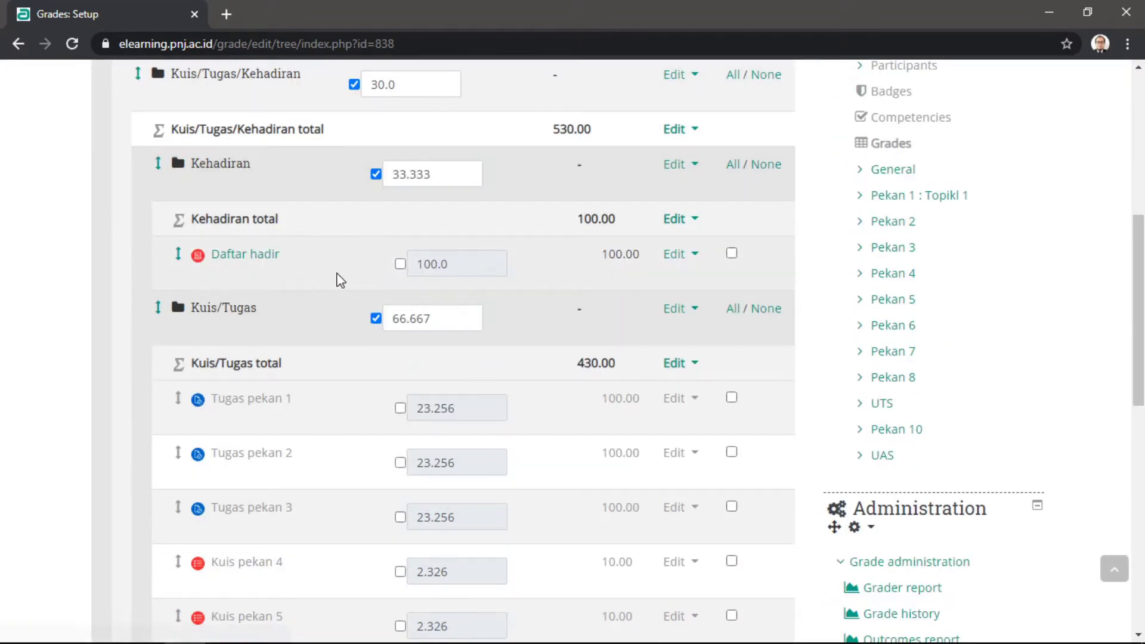
pyautogui.scroll(-1, 322, 271)
pyautogui.scroll(-1, 288, 244)
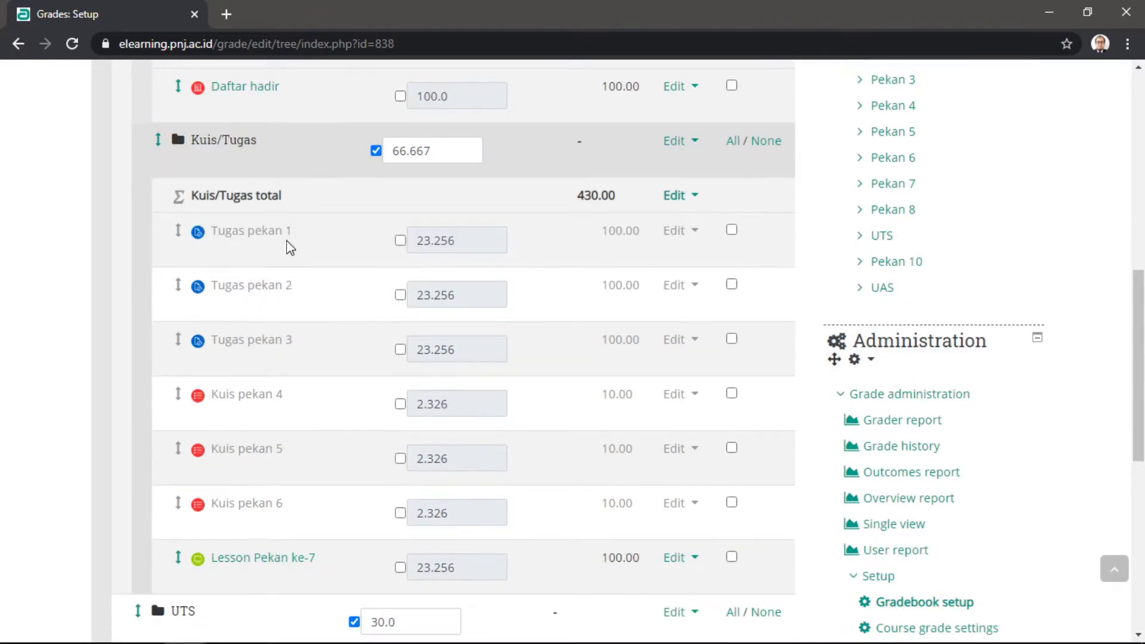
pyautogui.scroll(-1, 272, 304)
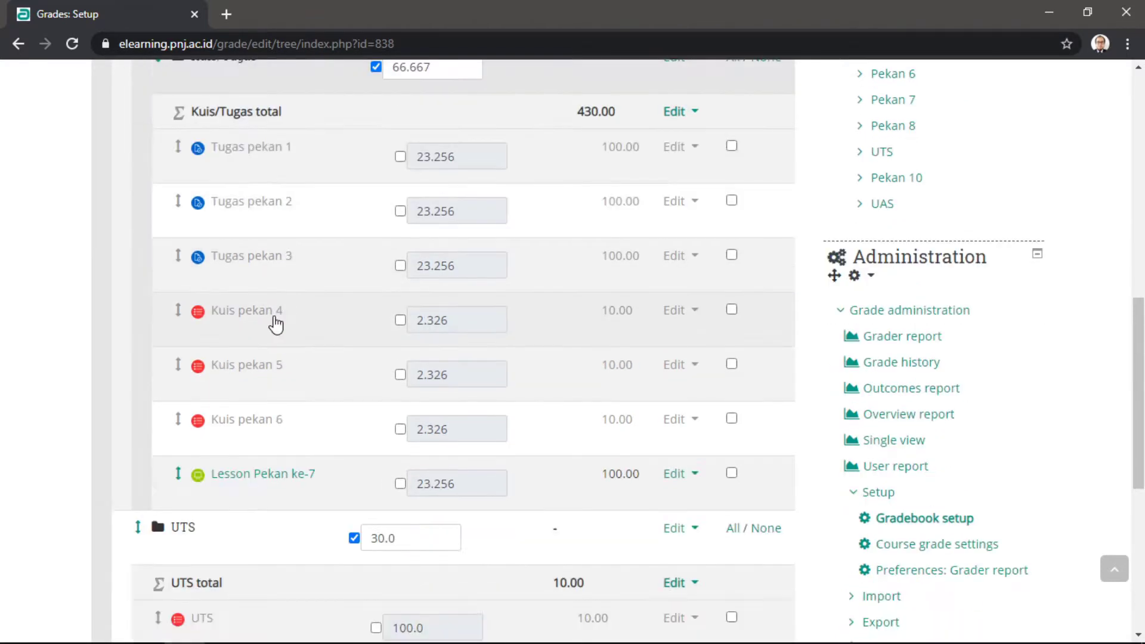
pyautogui.scroll(-3, 294, 422)
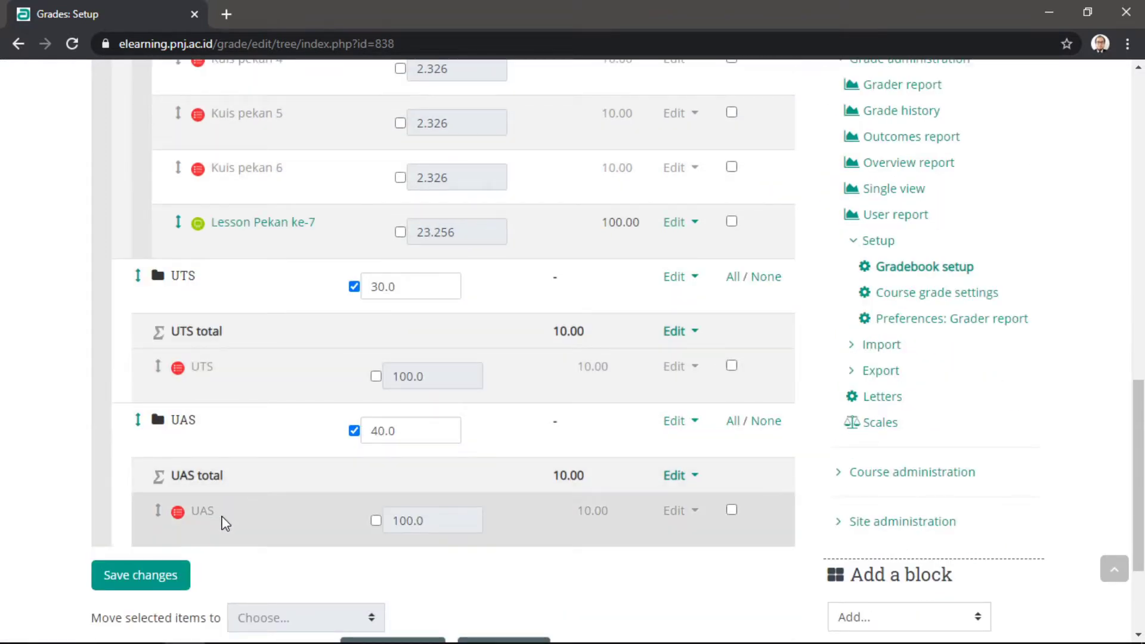
pyautogui.scroll(2, 217, 525)
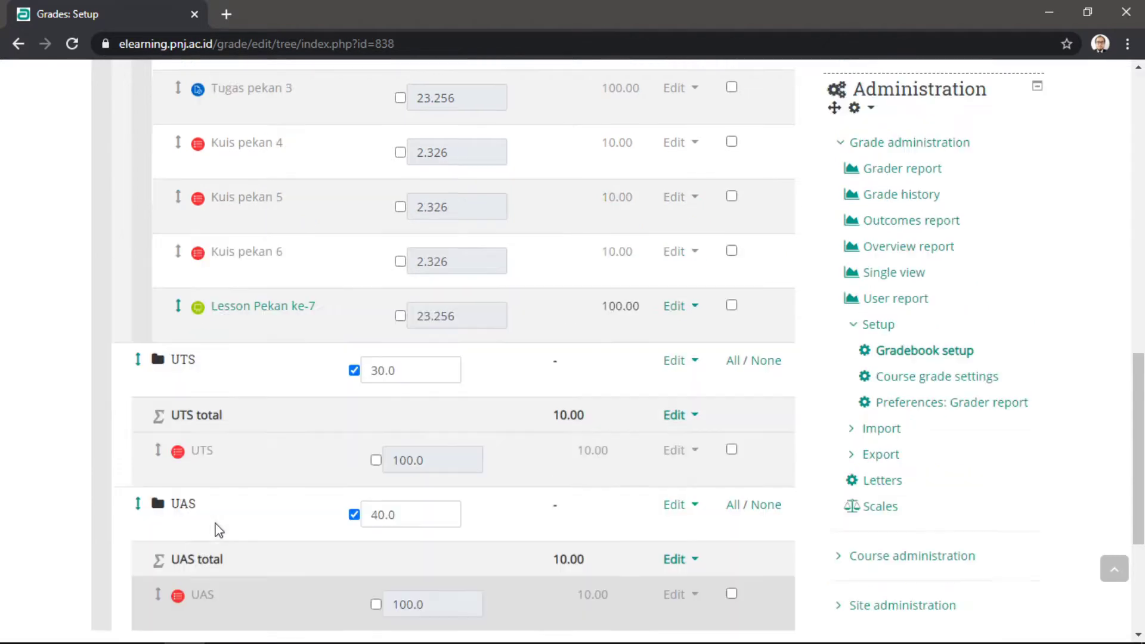
pyautogui.scroll(6, 214, 534)
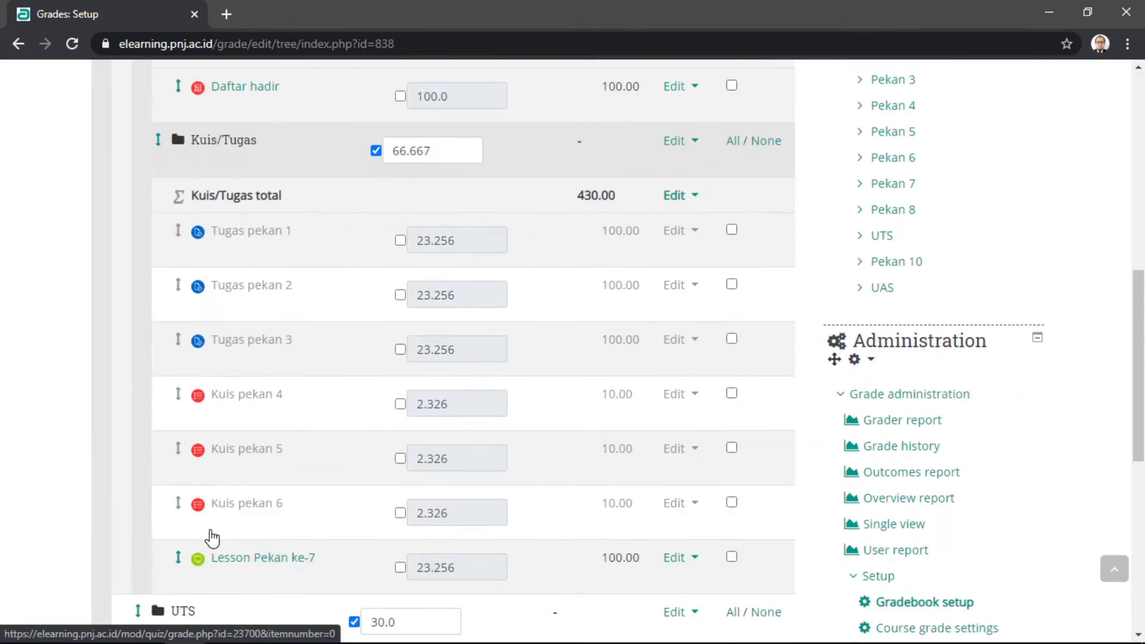
pyautogui.scroll(1, 212, 537)
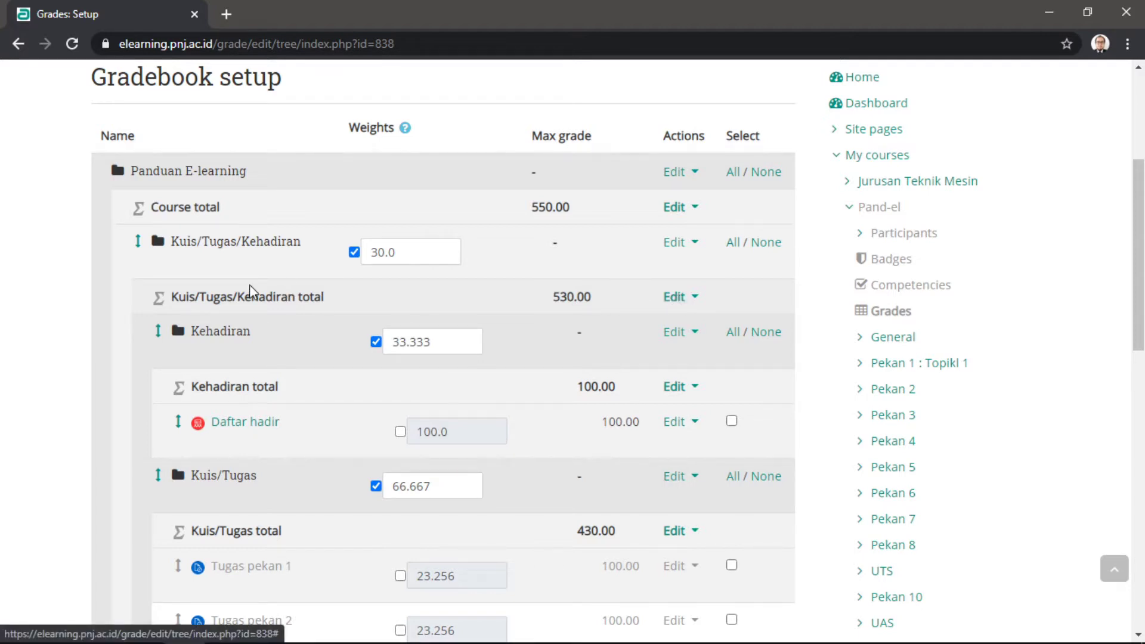
# Step: Open the calculation of the Kuis/Tugas/Kehadiran total for editing and look through its ID numbers section
pyautogui.click(686, 305)
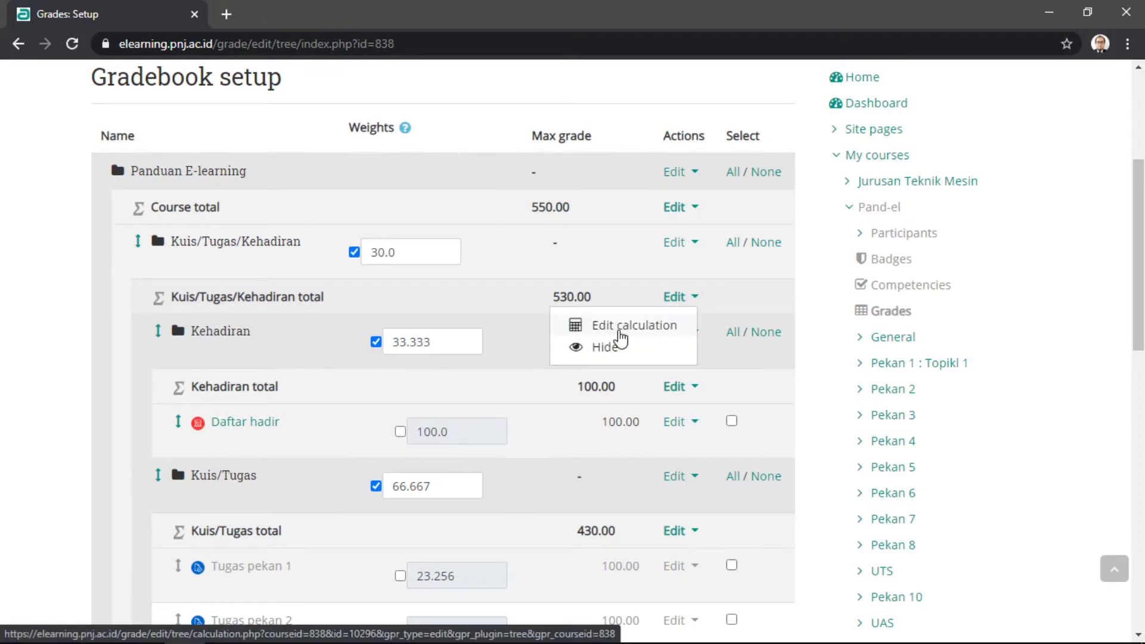
pyautogui.click(621, 332)
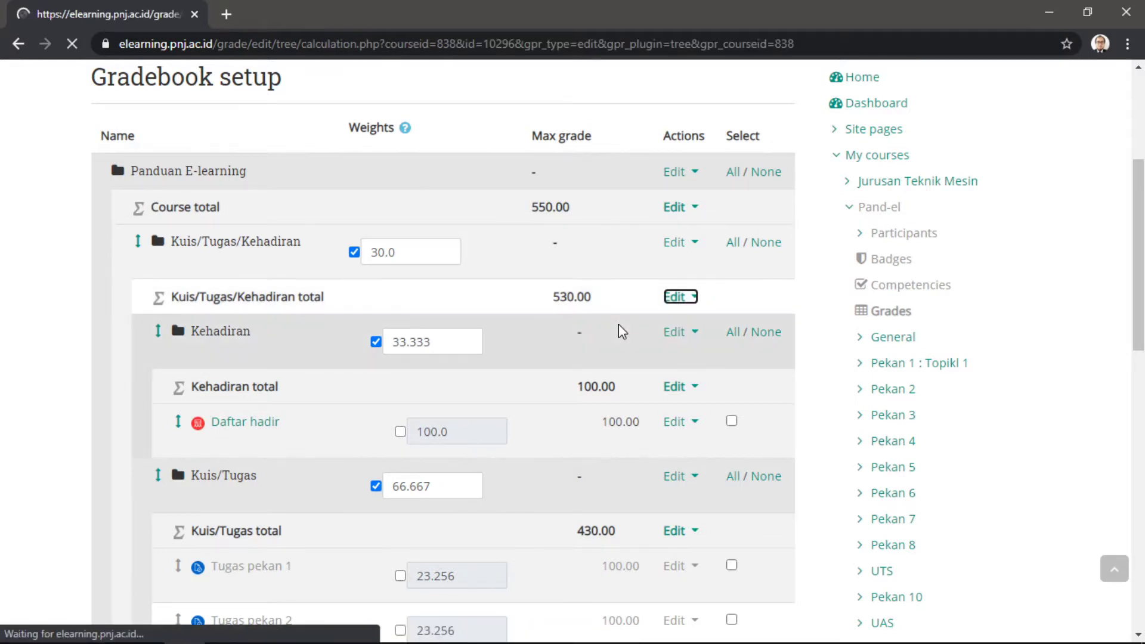
pyautogui.scroll(-8, 621, 332)
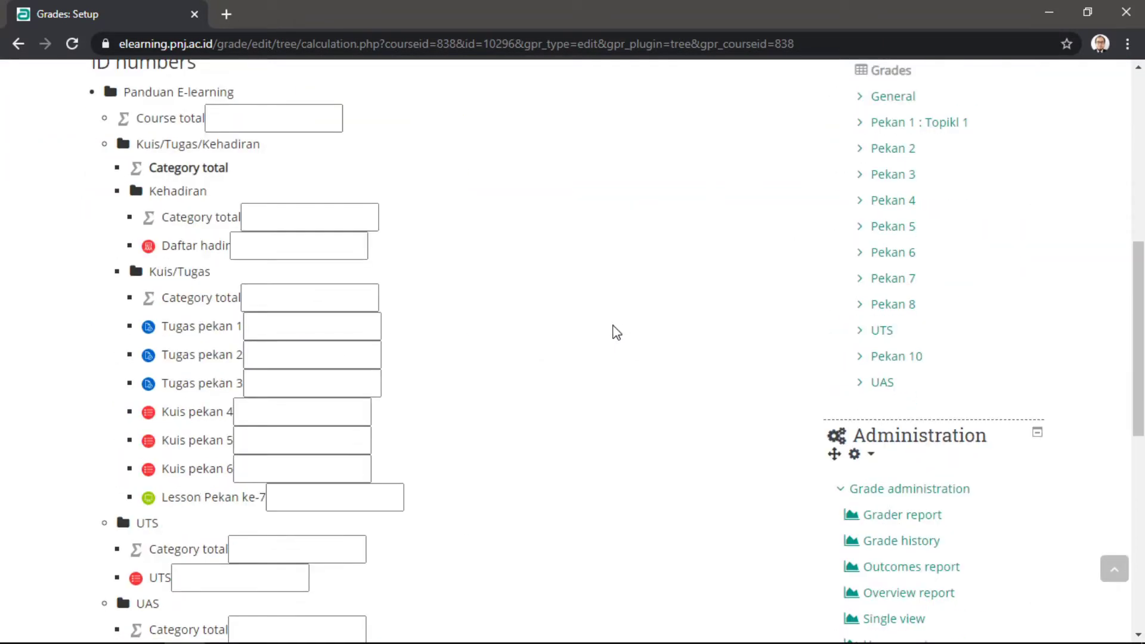
pyautogui.scroll(-2, 616, 332)
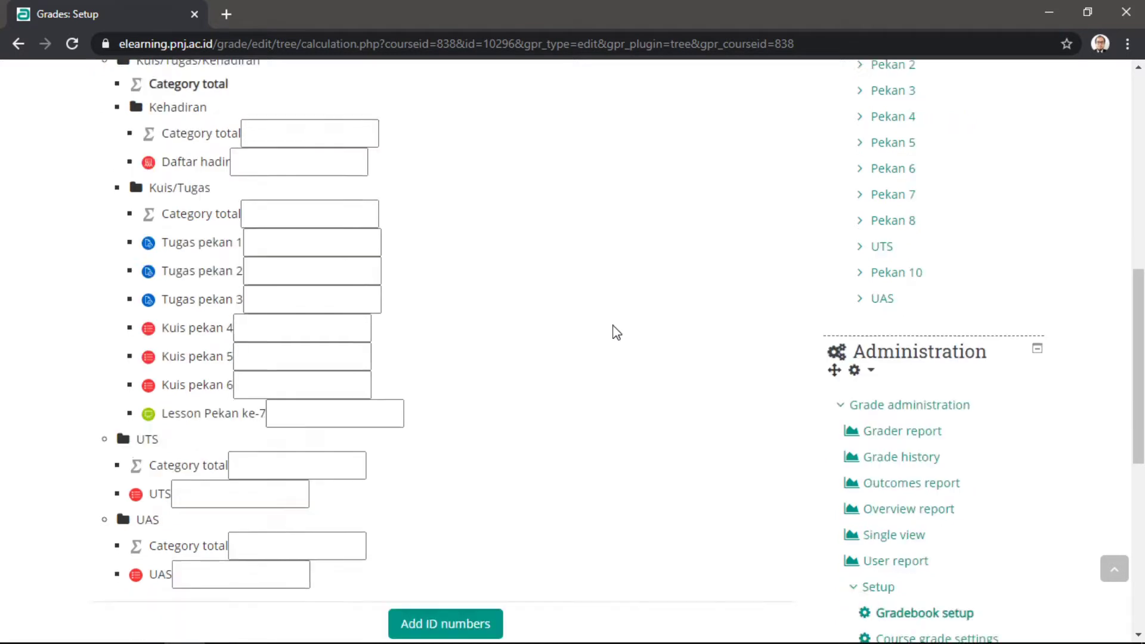
pyautogui.scroll(1, 615, 333)
pyautogui.scroll(1, 606, 332)
pyautogui.scroll(6, 599, 328)
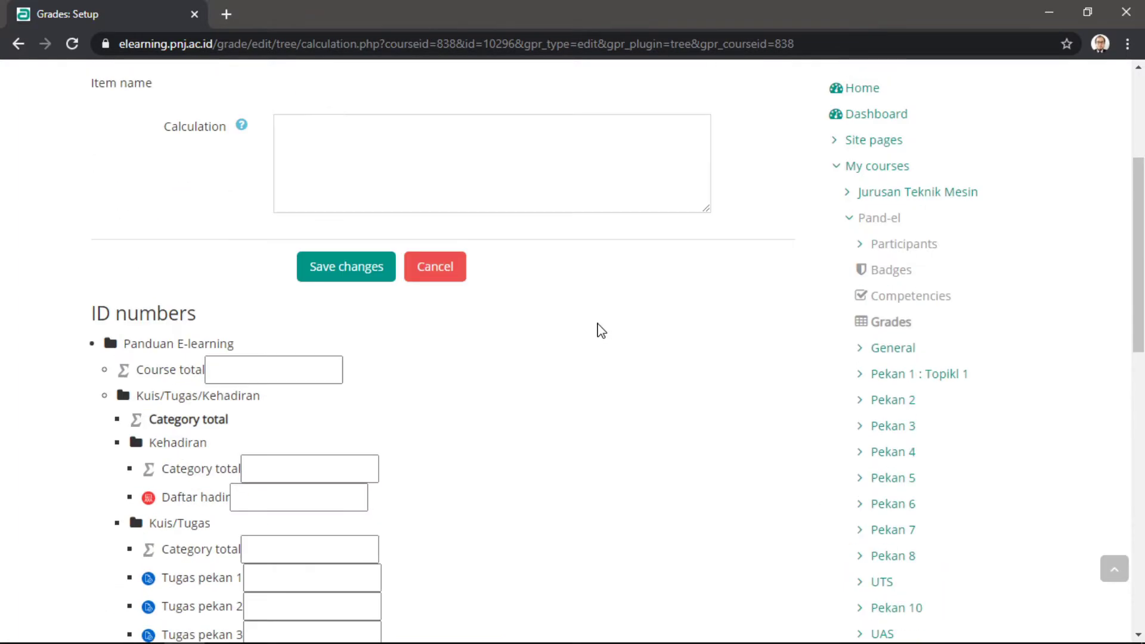
pyautogui.scroll(-2, 524, 284)
pyautogui.scroll(-1, 517, 290)
pyautogui.scroll(-1, 503, 409)
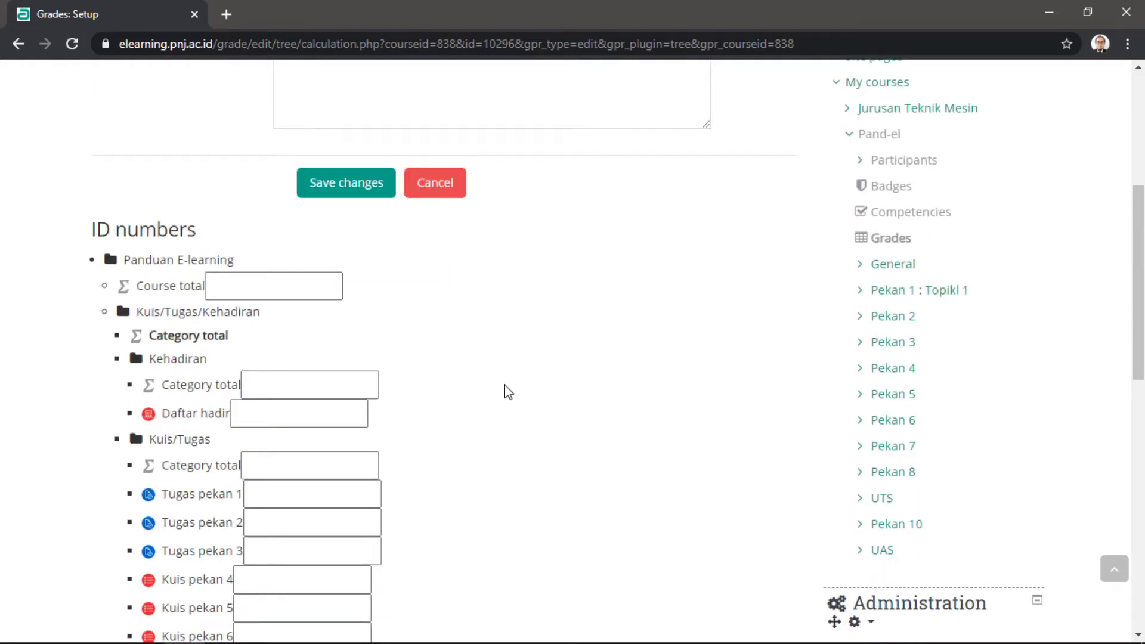
# Step: Add the ID number KH_tot to the Kehadiran category total and Tug_tot to the Kuis/Tugas category total
pyautogui.scroll(-1, 504, 388)
pyautogui.click(287, 302)
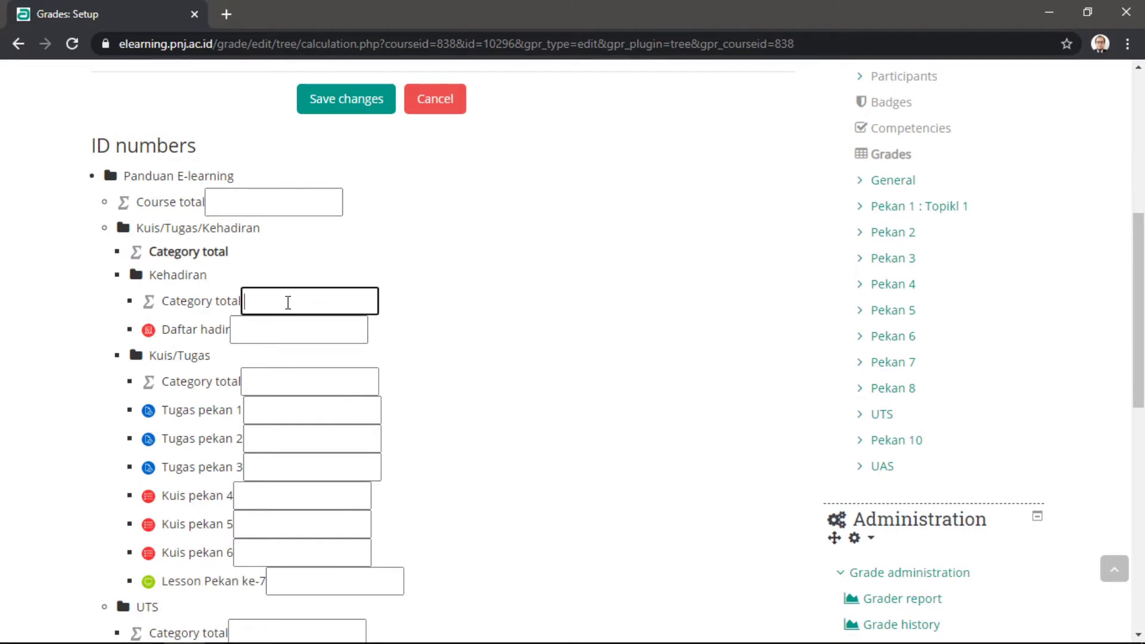
pyautogui.write('KH_tot')
pyautogui.scroll(-1, 298, 307)
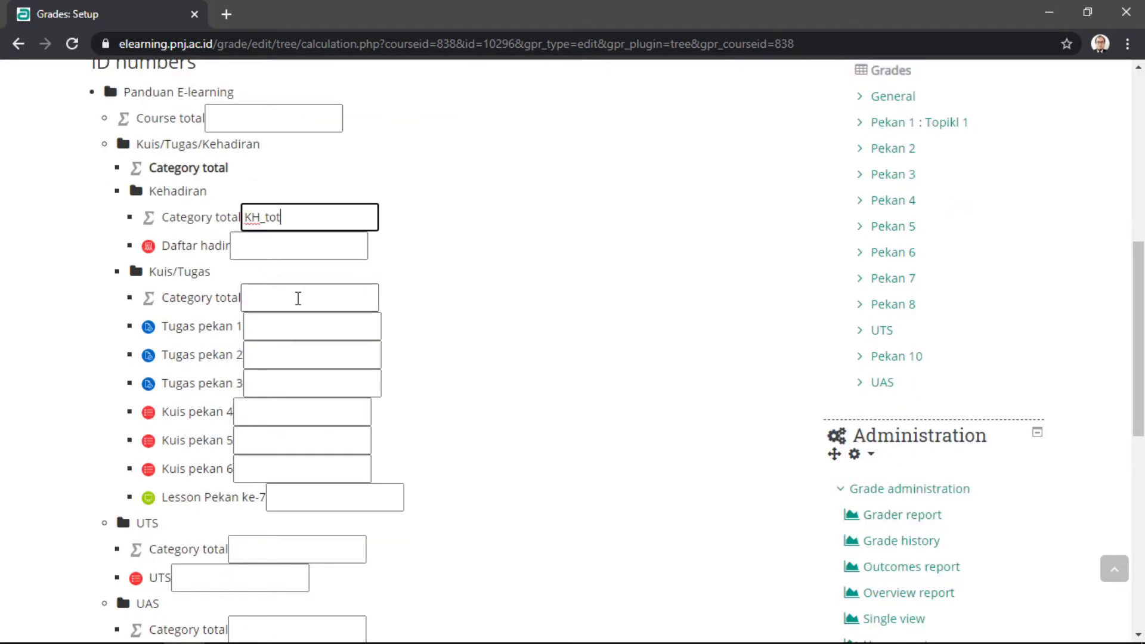
pyautogui.click(292, 305)
pyautogui.write('T')
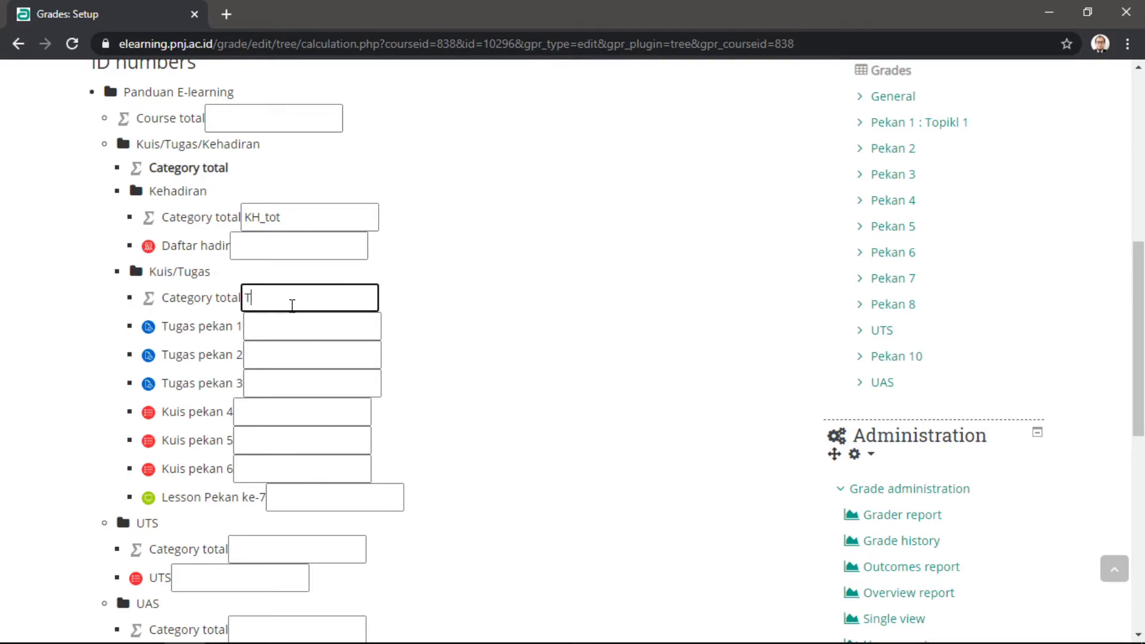
pyautogui.write('ug_tot')
pyautogui.scroll(-4, 473, 287)
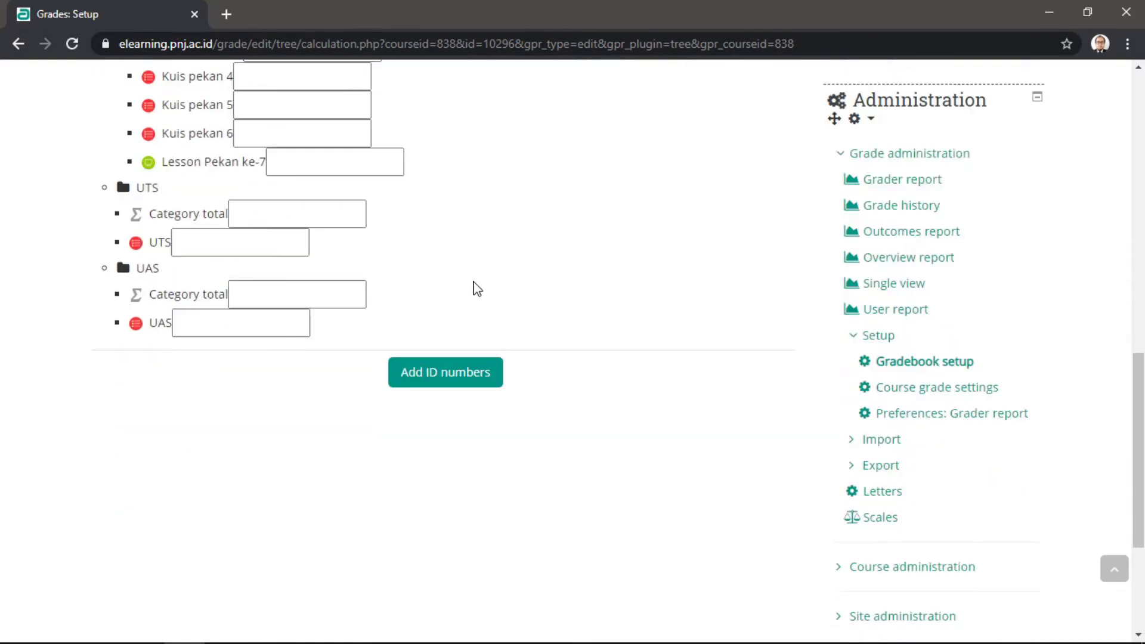
pyautogui.click(463, 375)
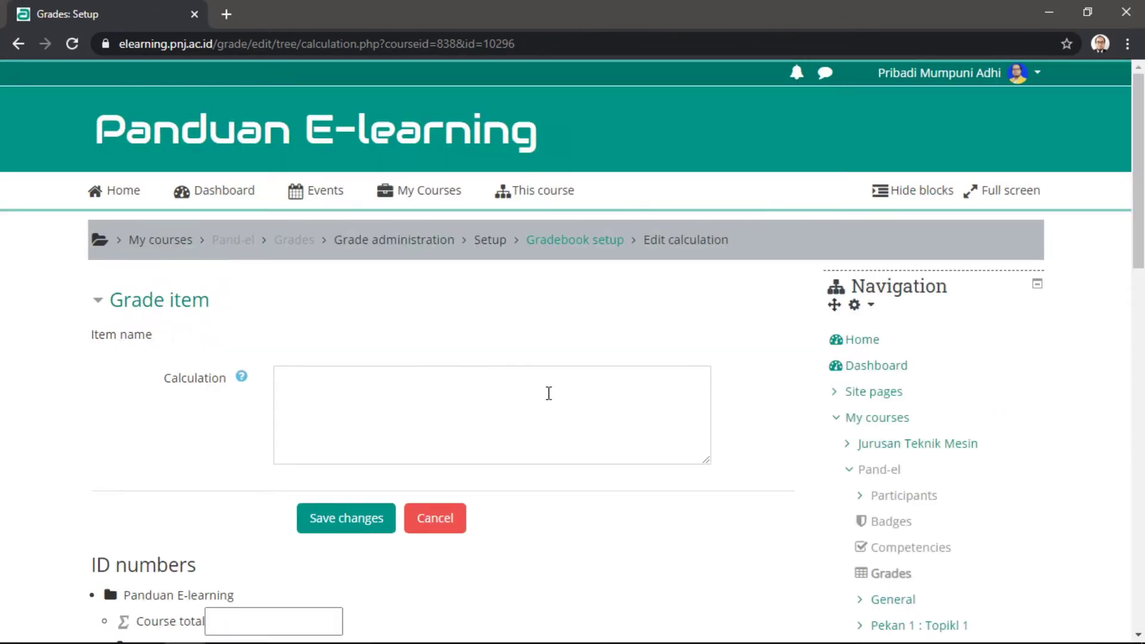
# Step: Start the Kuis/Tugas/Kehadiran total's calculation with =[[KH_tot]]*0.1 +, copying the ID from the Kehadiran category total
pyautogui.click(501, 392)
pyautogui.scroll(-3, 819, 336)
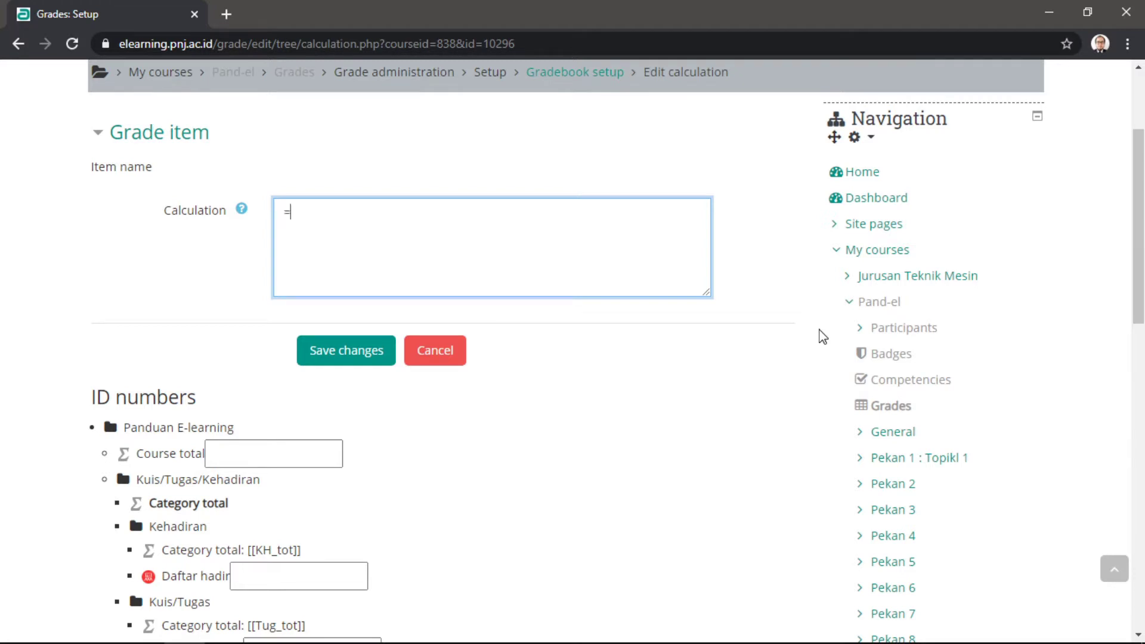
pyautogui.write('=')
pyautogui.moveTo(307, 550); pyautogui.dragTo(244, 550)
pyautogui.hotkey('ctrl', 'c')
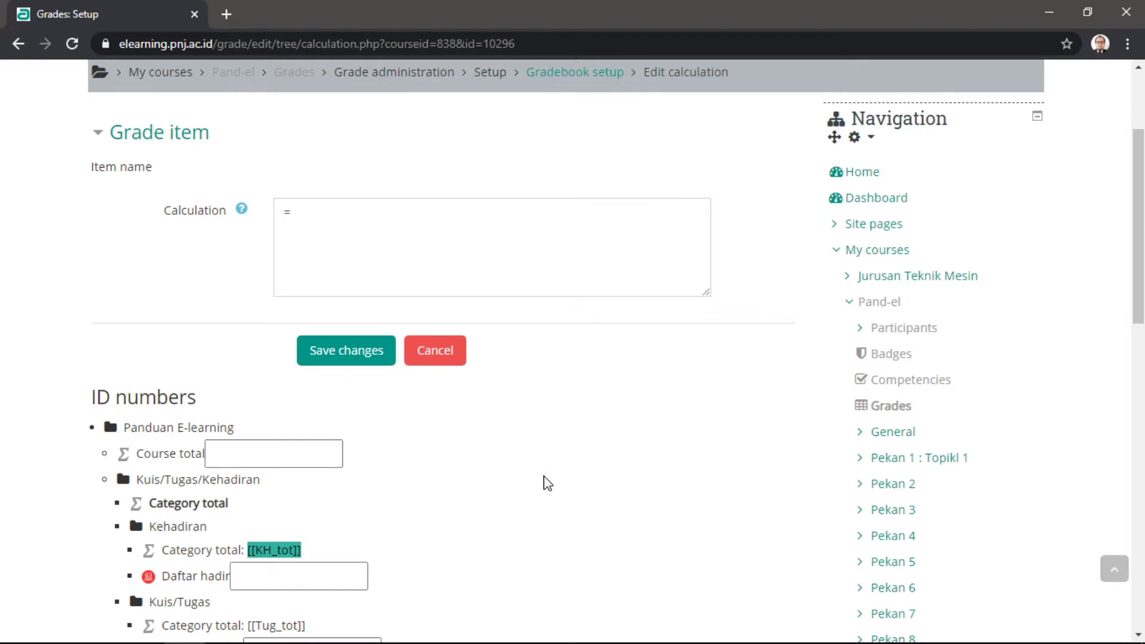
pyautogui.click(375, 232)
pyautogui.hotkey('ctrl', 'v')
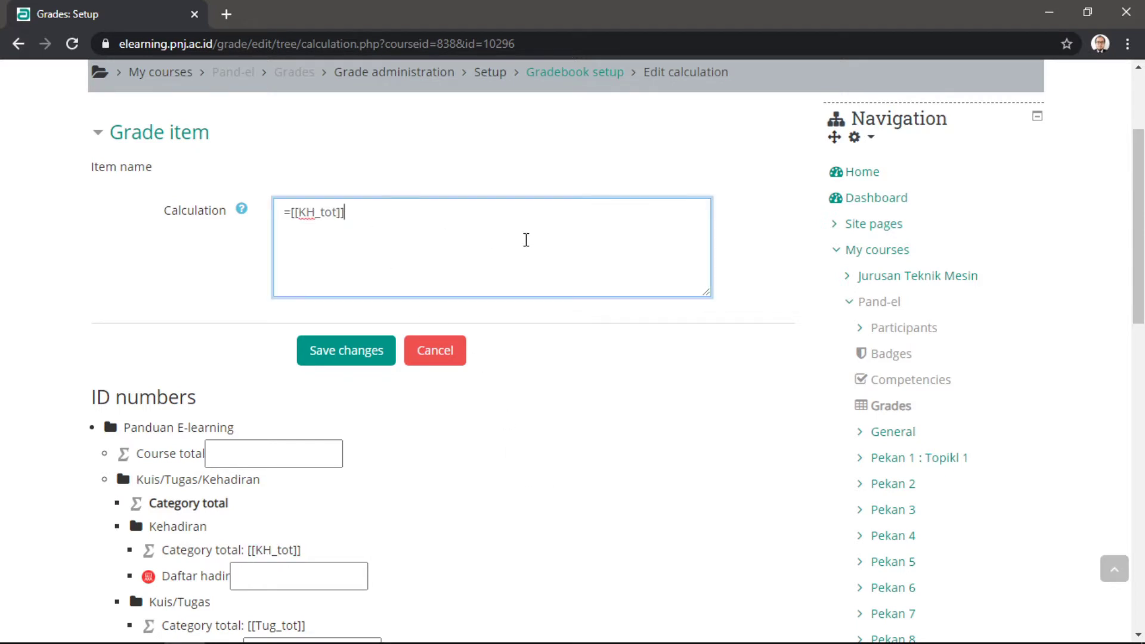
pyautogui.write('*0.1 +')
# Step: Complete the calculation by adding the copied [[Tug_tot]] ID with a factor of 0.2, and save the changes
pyautogui.scroll(-7, 498, 404)
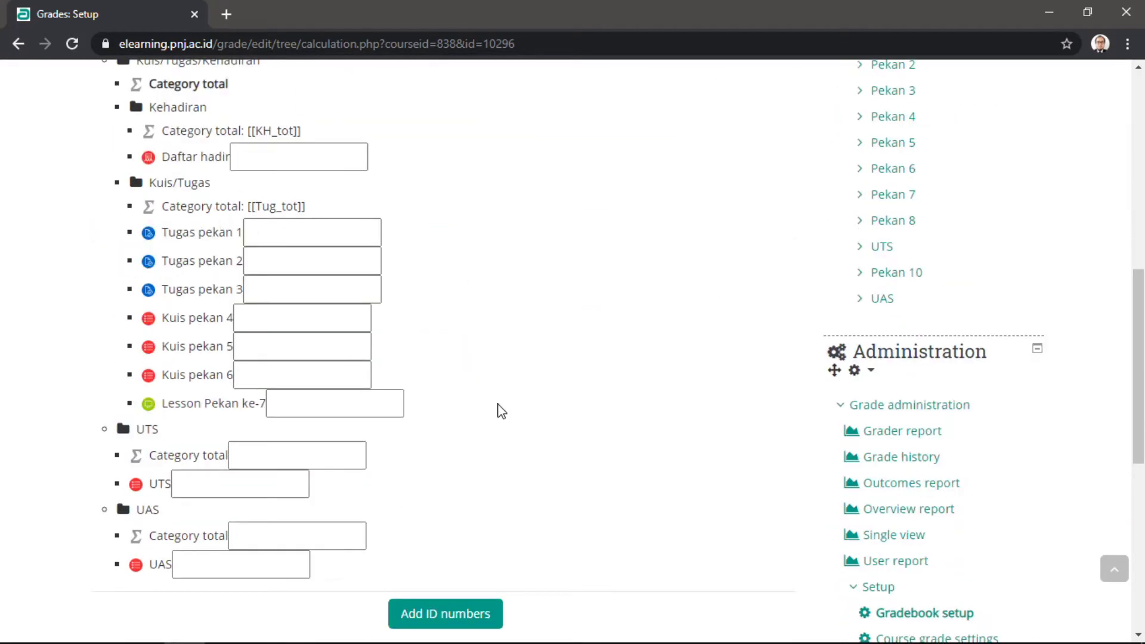
pyautogui.moveTo(305, 206); pyautogui.dragTo(247, 205)
pyautogui.hotkey('ctrl', 'c')
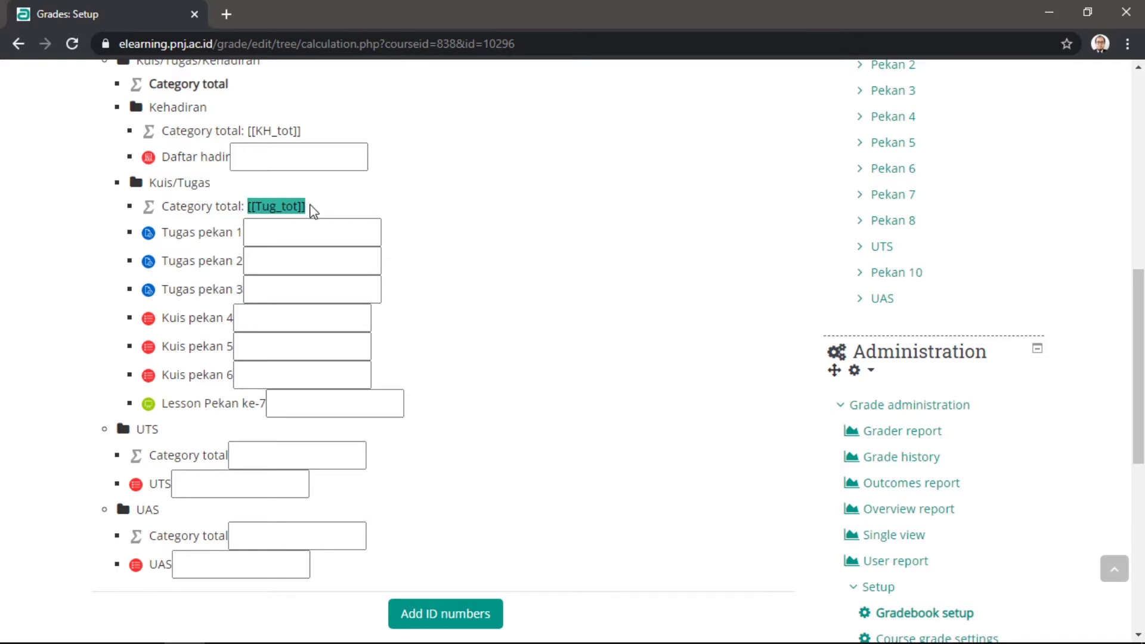
pyautogui.scroll(8, 511, 276)
pyautogui.click(421, 297)
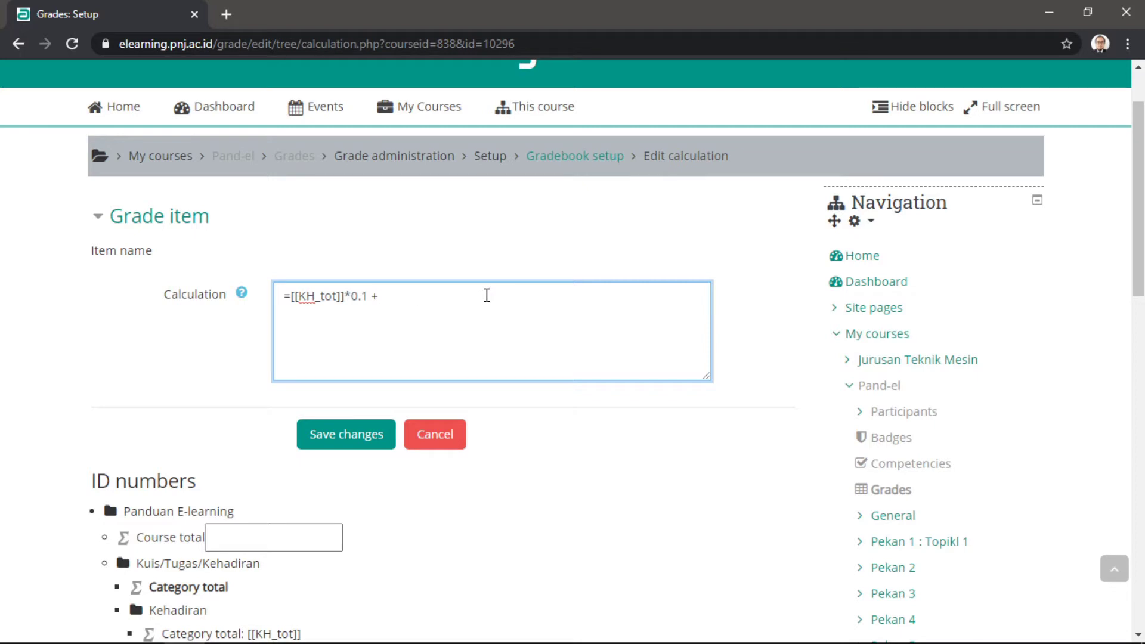
pyautogui.hotkey('ctrl', 'v')
pyautogui.write('&0')
pyautogui.press('BackSpace')
pyautogui.write('0.2')
pyautogui.click(325, 436)
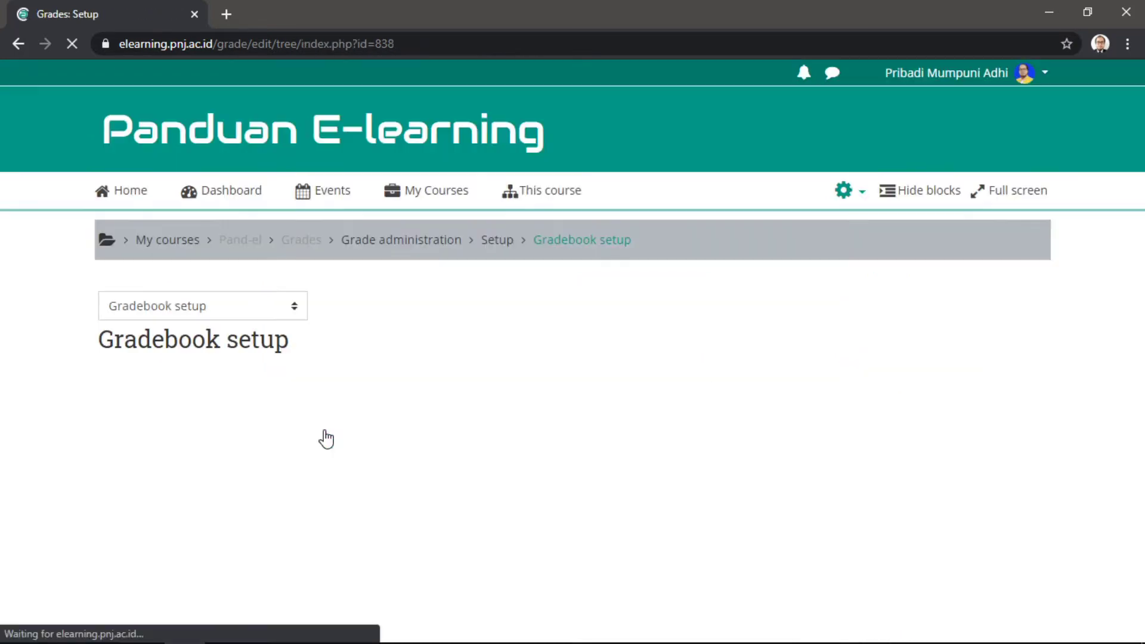
# Step: Open the calculation of the Kuis/Tugas total for editing
pyautogui.scroll(-3, 330, 435)
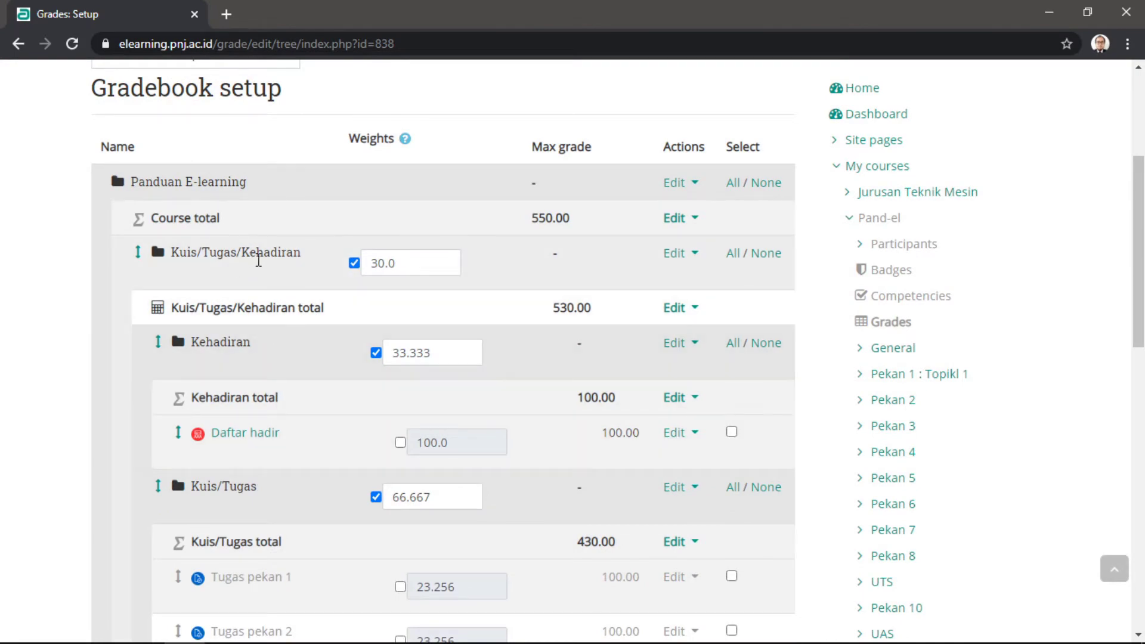
pyautogui.scroll(-1, 286, 289)
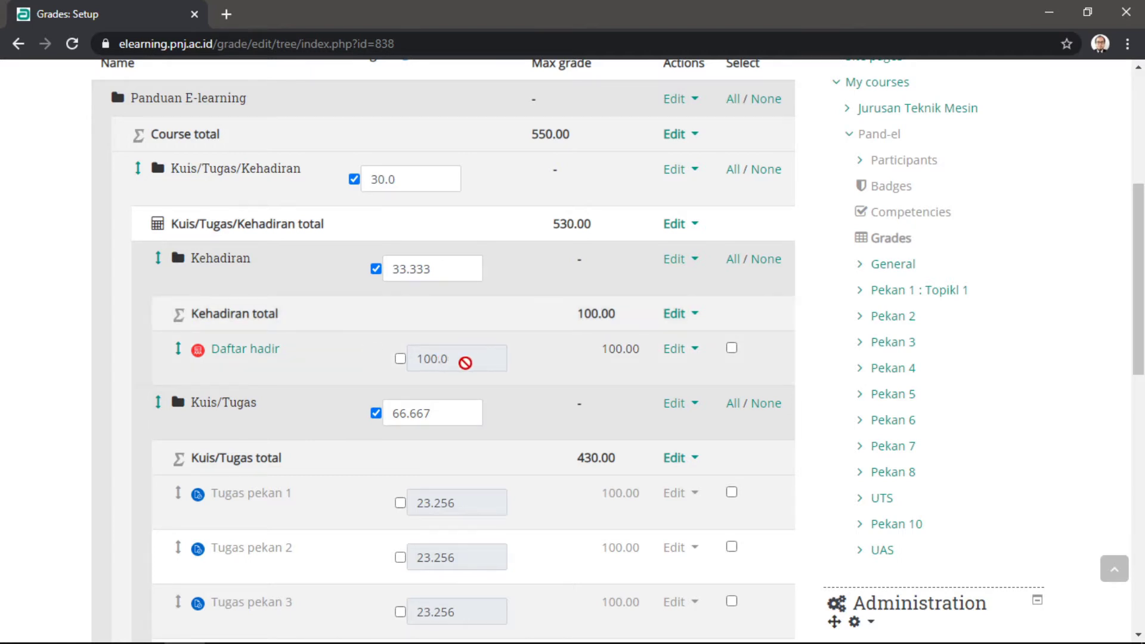
pyautogui.scroll(-2, 465, 362)
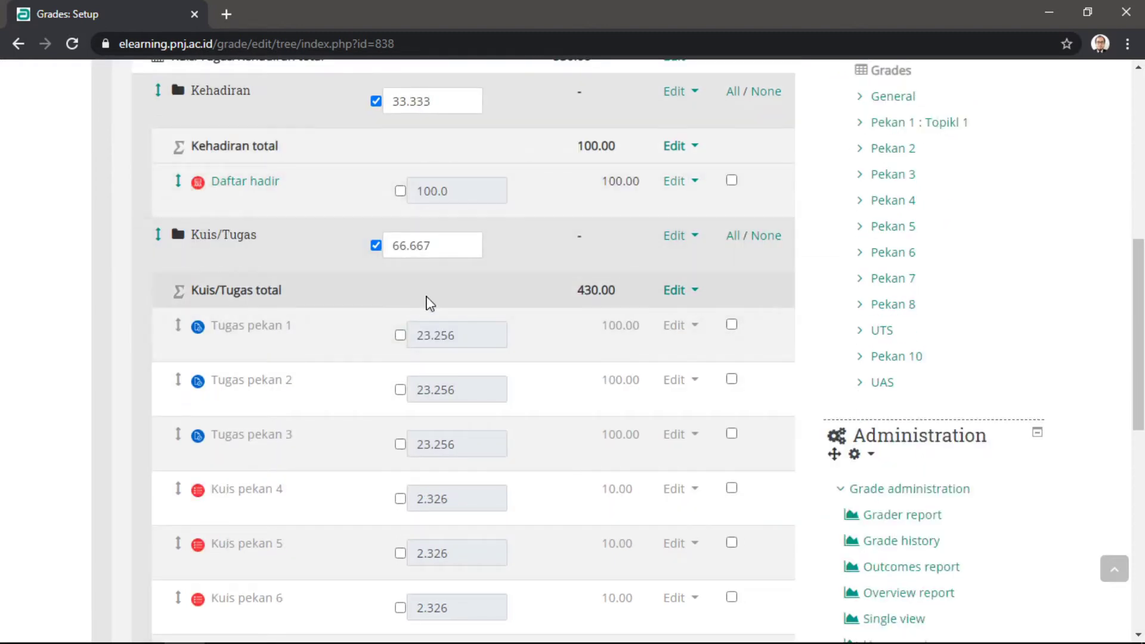
pyautogui.click(672, 297)
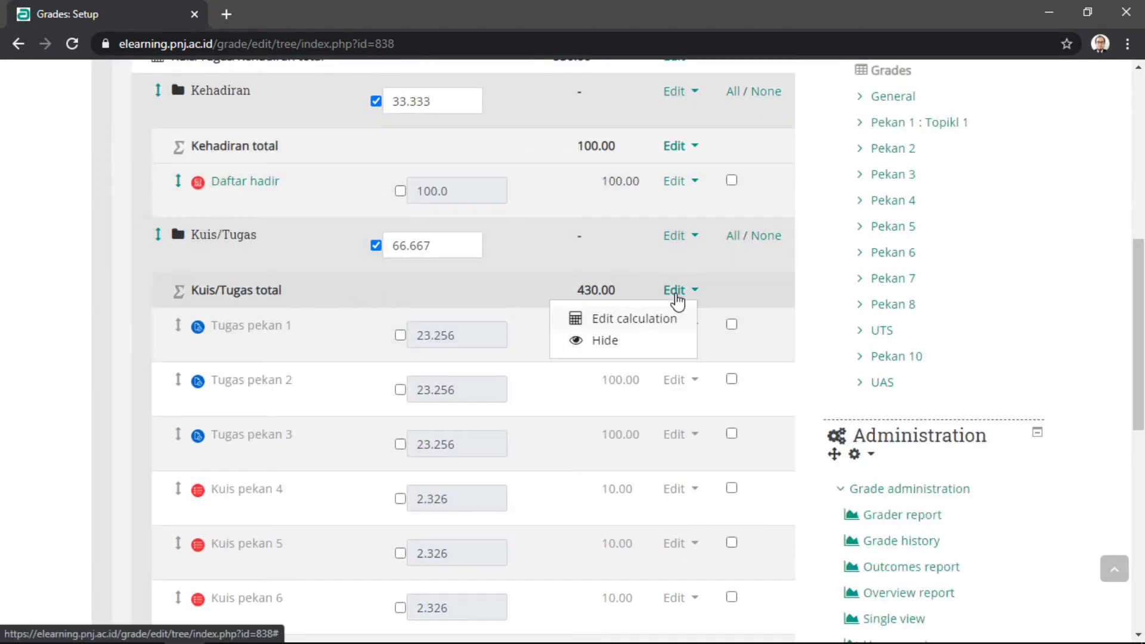
pyautogui.click(628, 326)
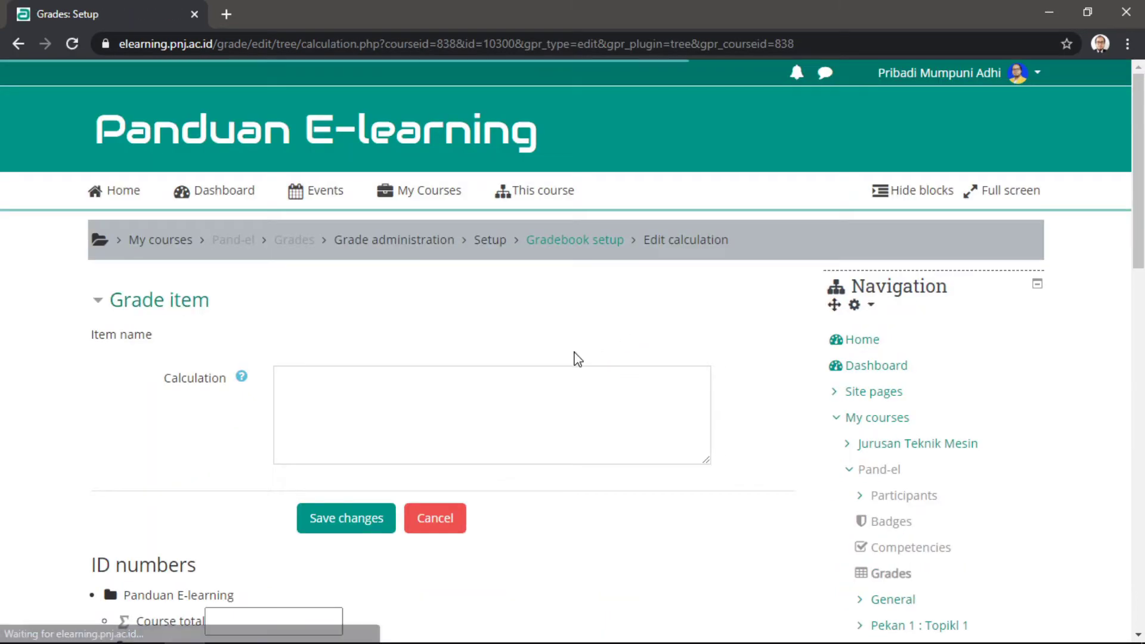
# Step: Enter the ID numbers T1, T2 and T3 for Tugas pekan 1, Tugas pekan 2 and Tugas pekan 3
pyautogui.scroll(-2, 439, 284)
pyautogui.scroll(-3, 488, 334)
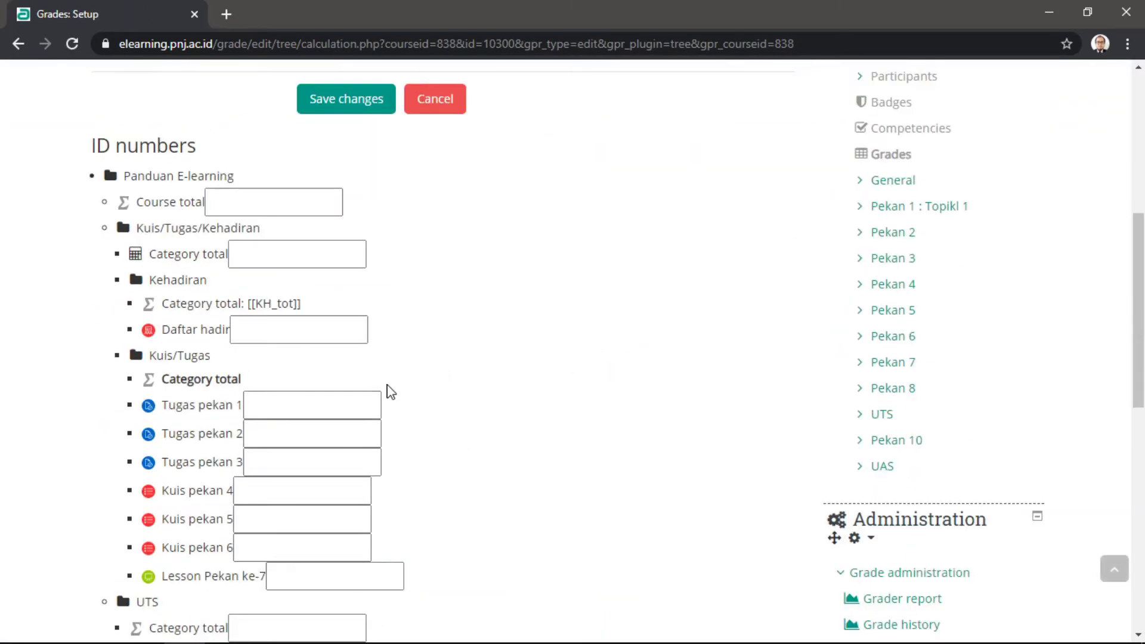
pyautogui.scroll(-1, 675, 394)
pyautogui.click(318, 318)
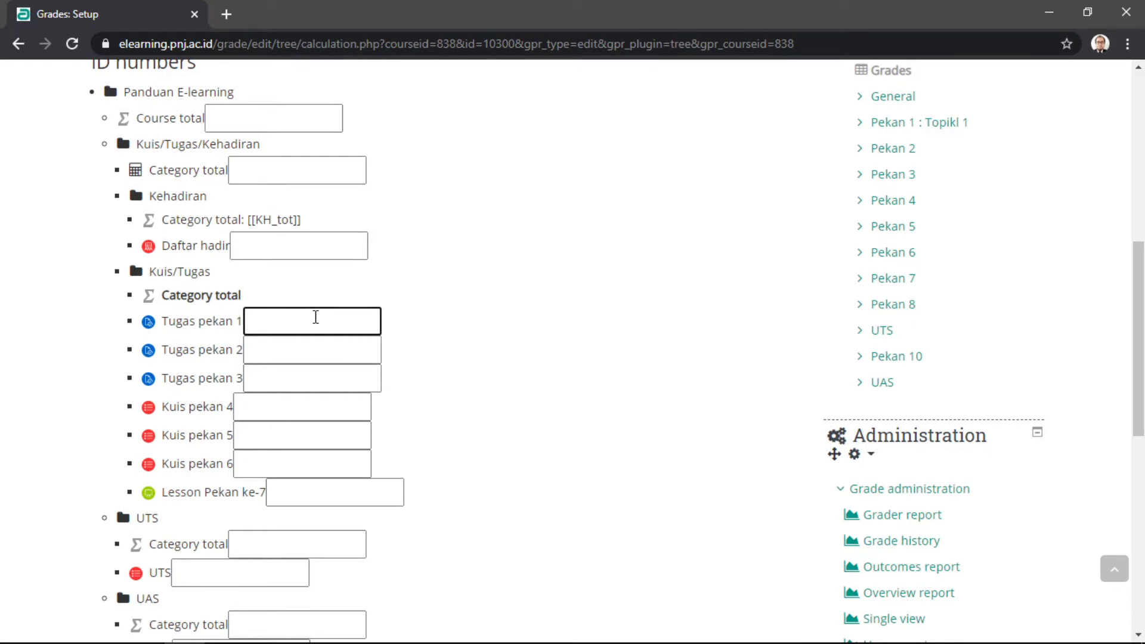
pyautogui.write('T1')
pyautogui.click(315, 341)
pyautogui.write('T2')
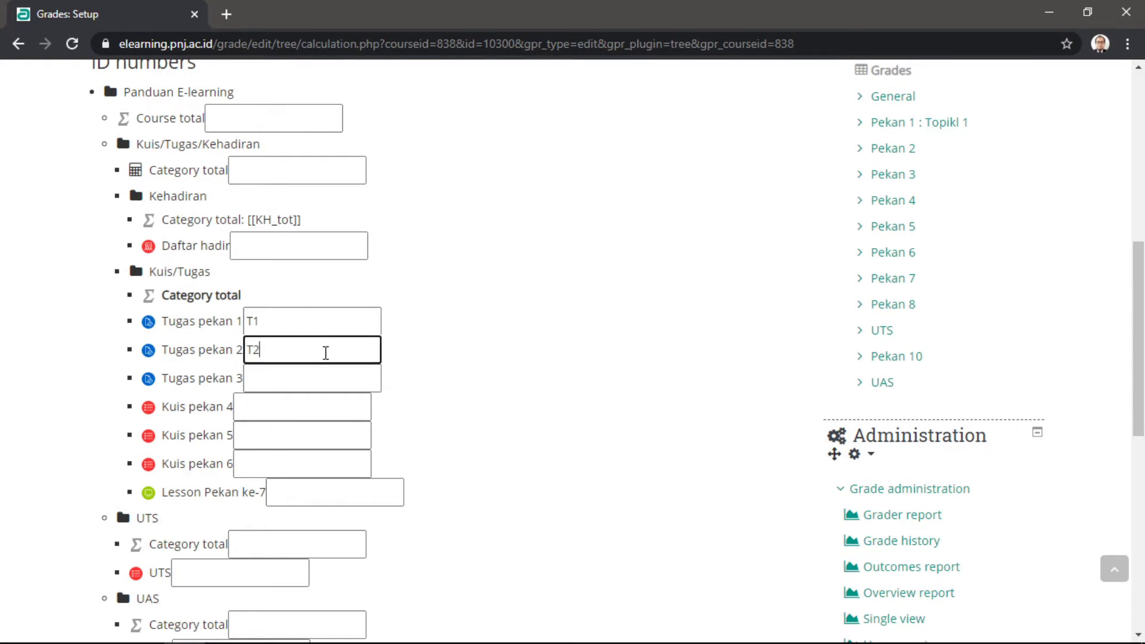
pyautogui.click(302, 382)
pyautogui.write('T3')
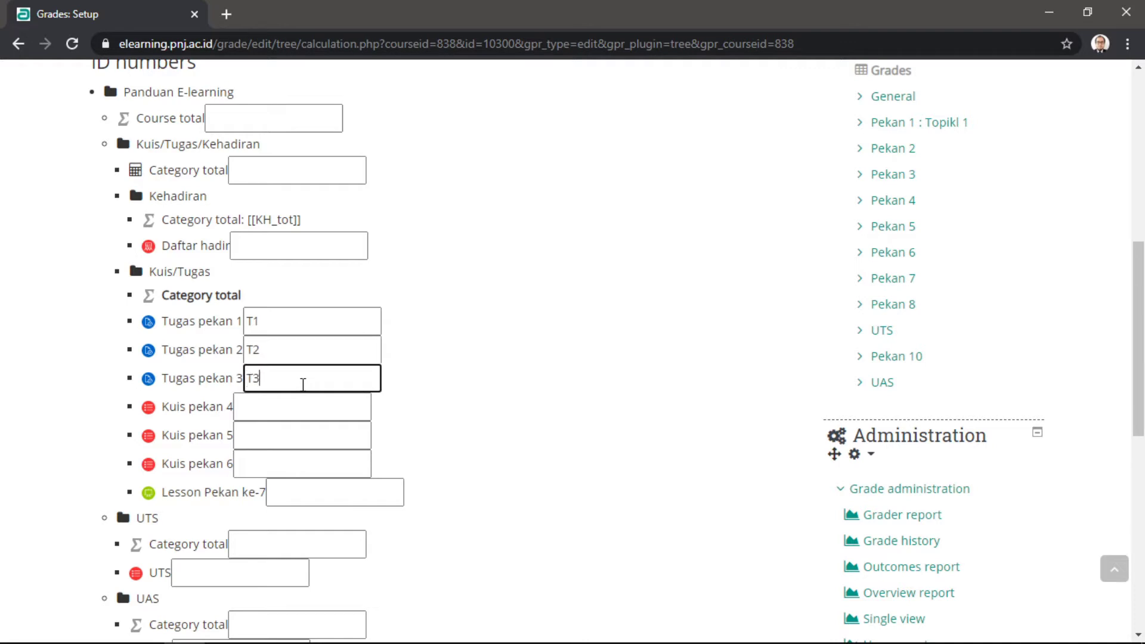
# Step: Enter T4, T5 and T6 for Kuis pekan 4 to 6 and T7 for Lesson Pekan ke-7, and add the ID numbers
pyautogui.click(299, 407)
pyautogui.write('T')
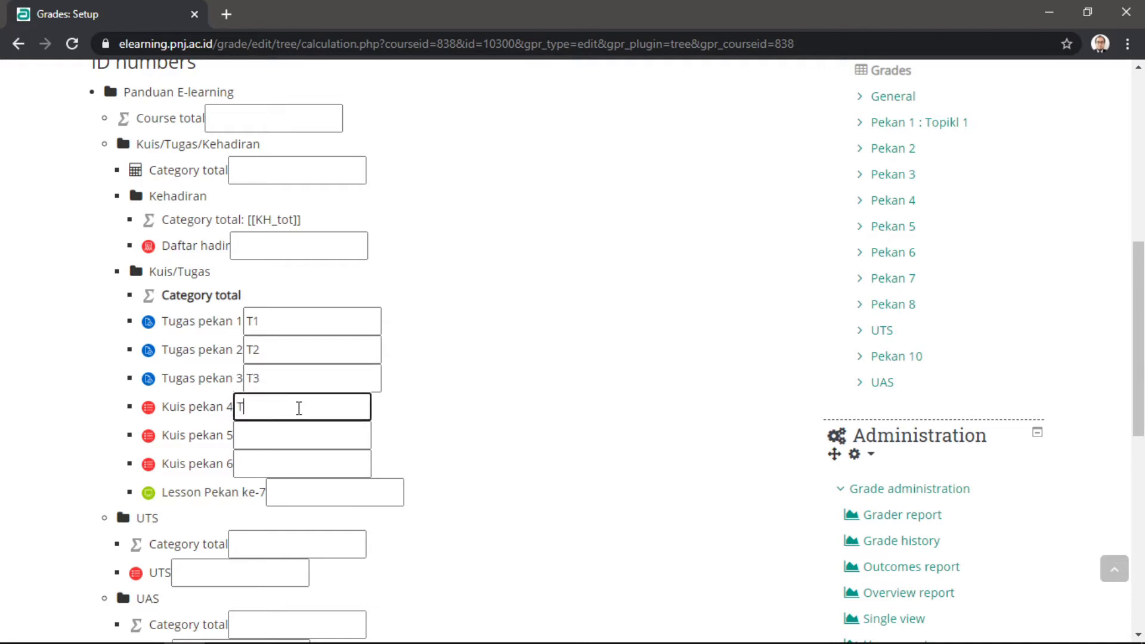
pyautogui.write('4')
pyautogui.click(287, 437)
pyautogui.write('T')
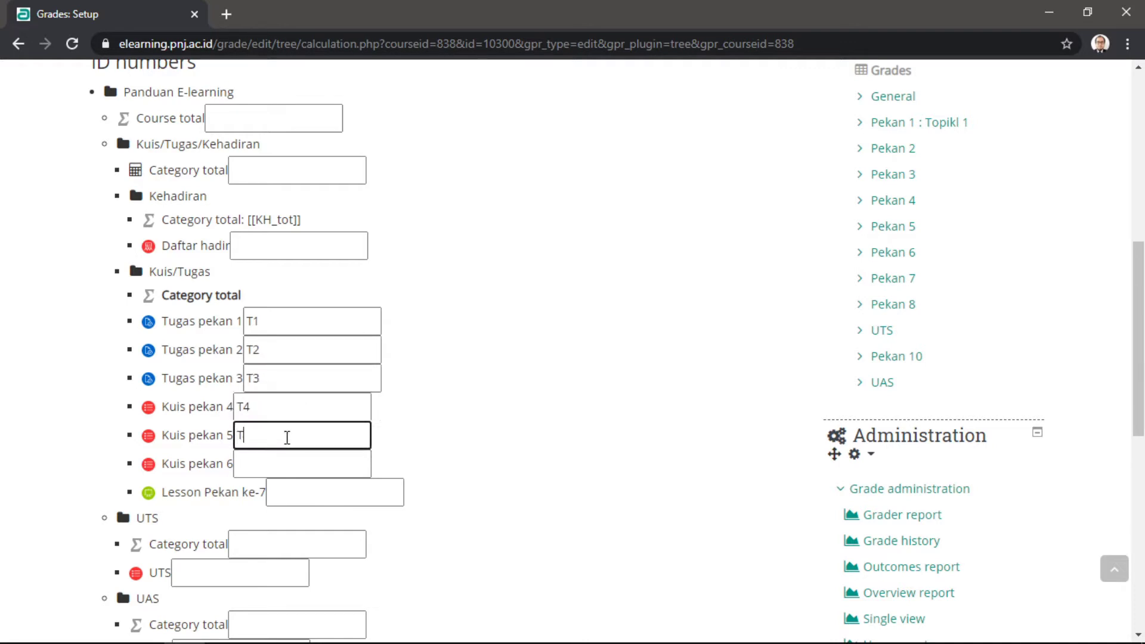
pyautogui.write('5')
pyautogui.click(276, 457)
pyautogui.write('T6')
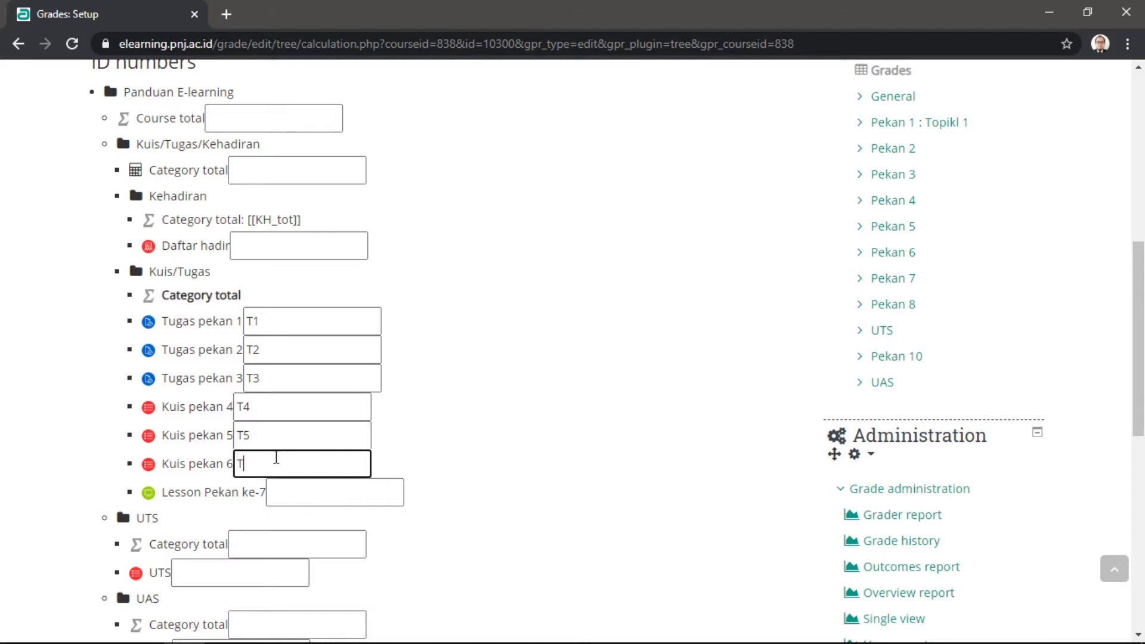
pyautogui.click(299, 492)
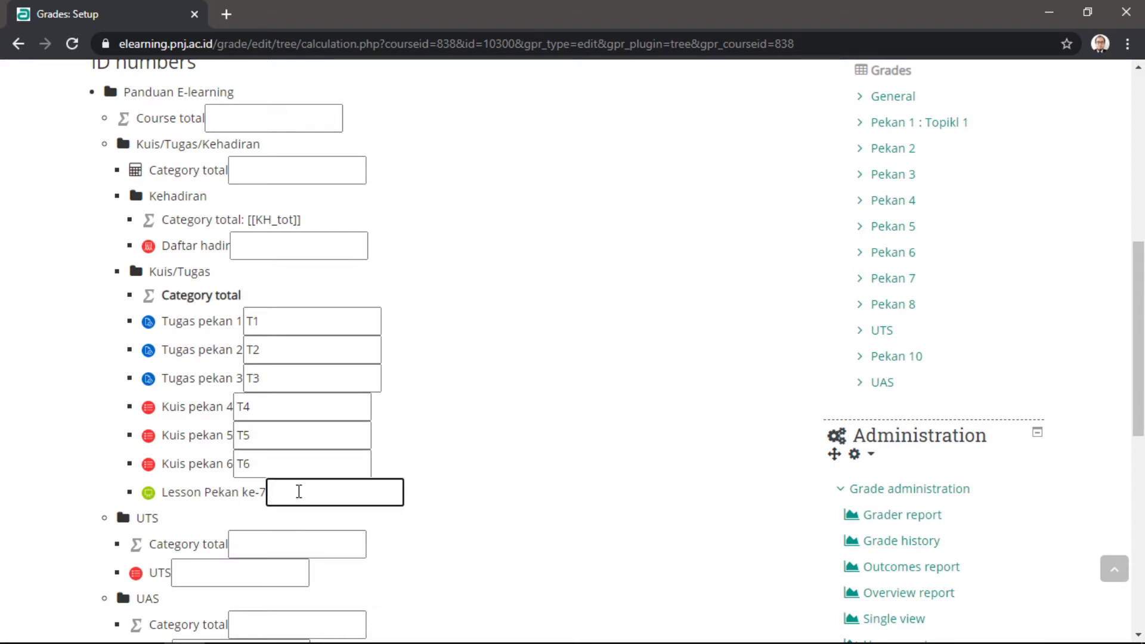
pyautogui.write('T7')
pyautogui.click(511, 521)
pyautogui.scroll(-4, 506, 521)
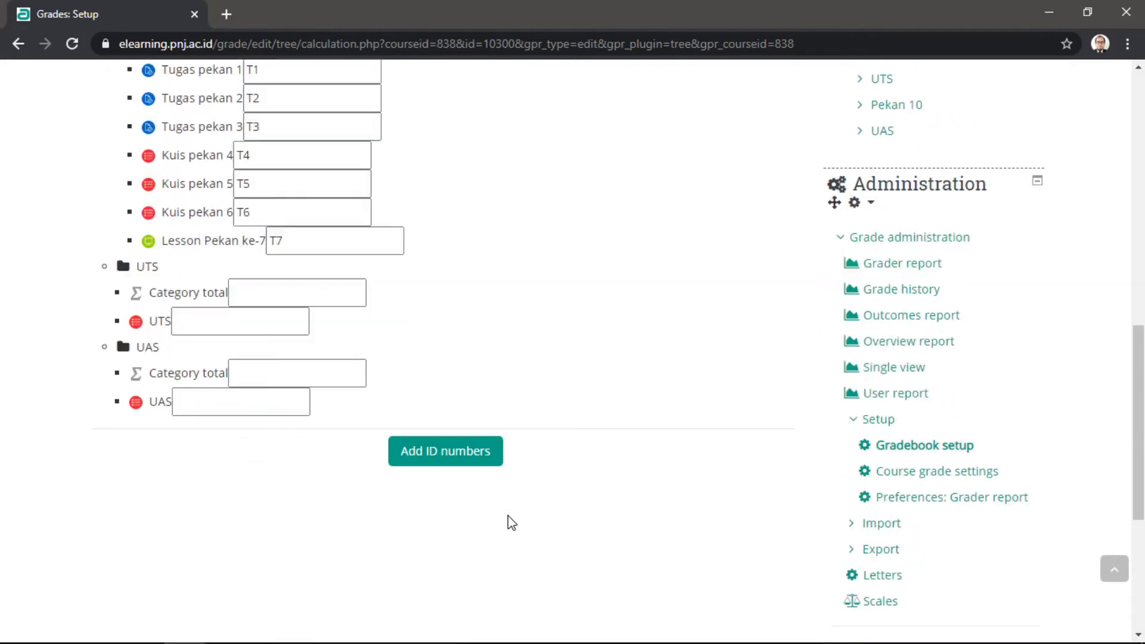
pyautogui.click(481, 460)
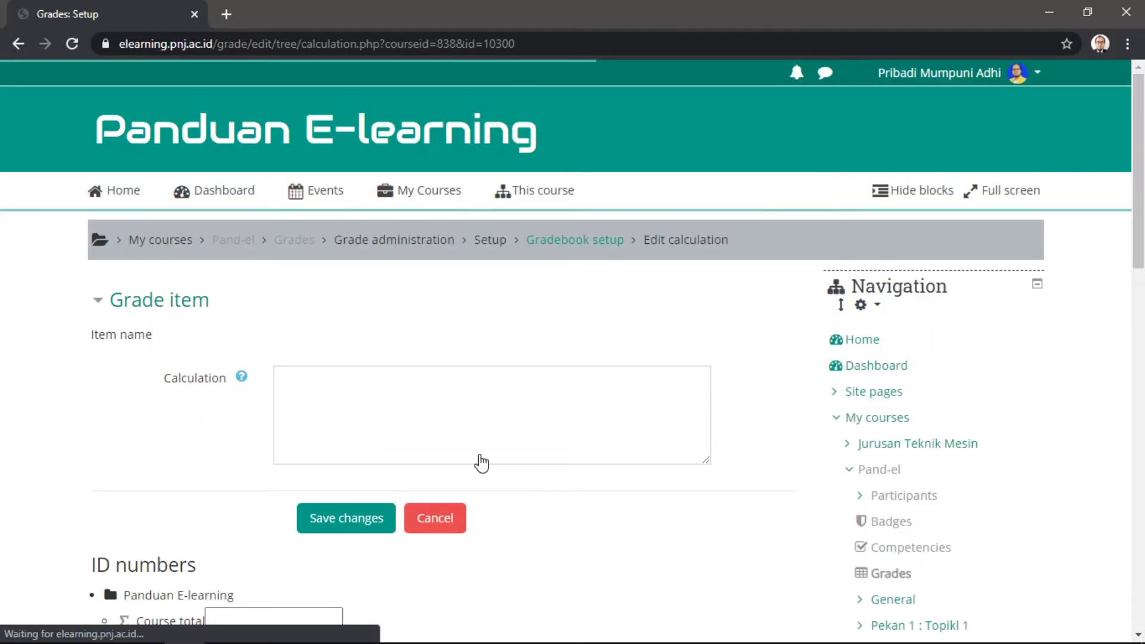
# Step: Start the Kuis/Tugas total's calculation with =average() and insert the copied [[T1]] ID of Tugas pekan 1 between the parentheses
pyautogui.click(487, 417)
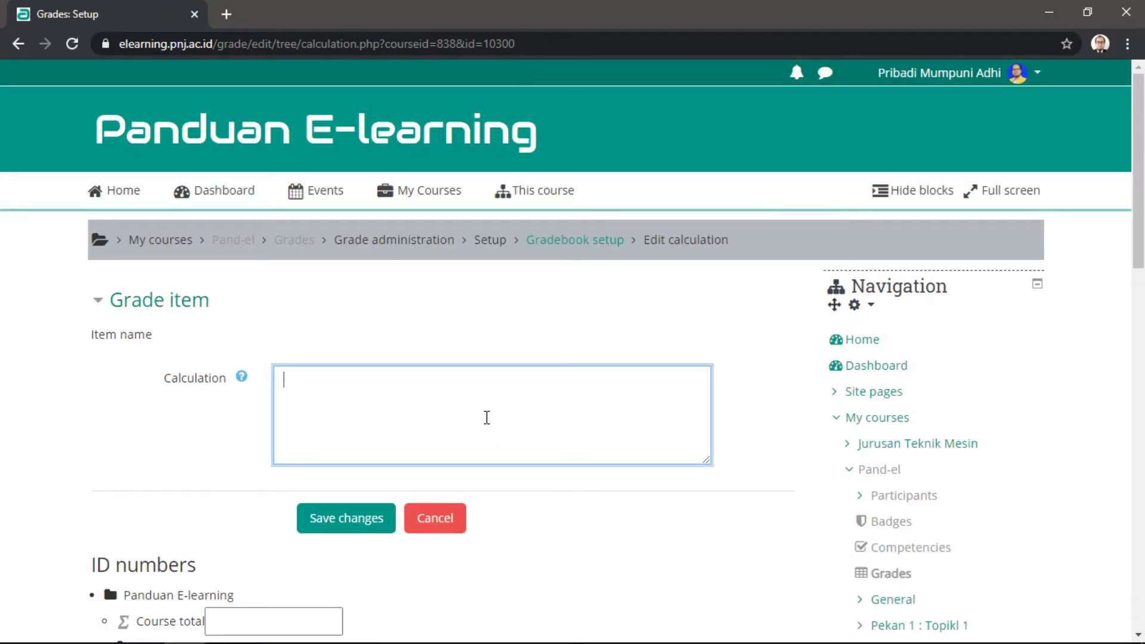
pyautogui.write('=average(')
pyautogui.scroll(-8, 439, 429)
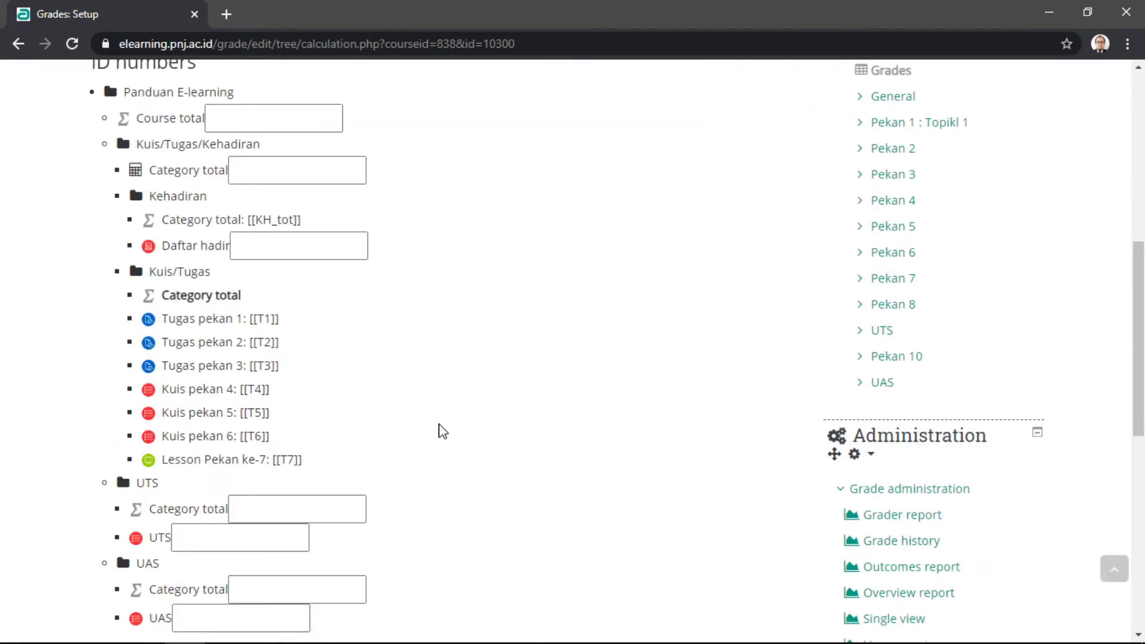
pyautogui.moveTo(250, 319); pyautogui.dragTo(292, 327)
pyautogui.hotkey('ctrl', 'c')
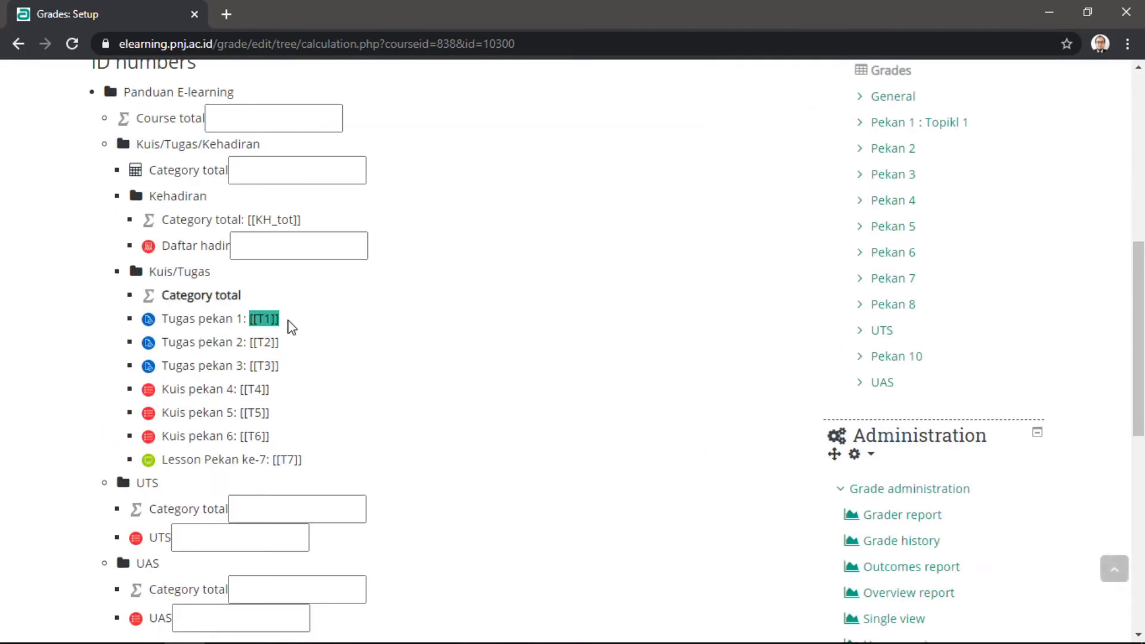
pyautogui.scroll(5, 304, 309)
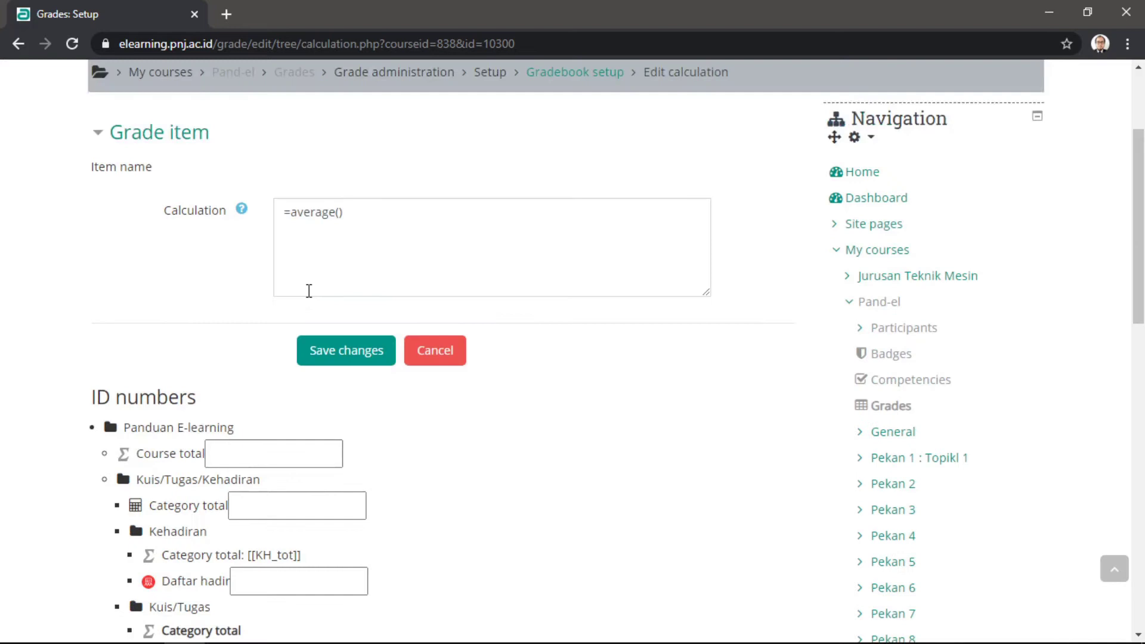
pyautogui.click(339, 214)
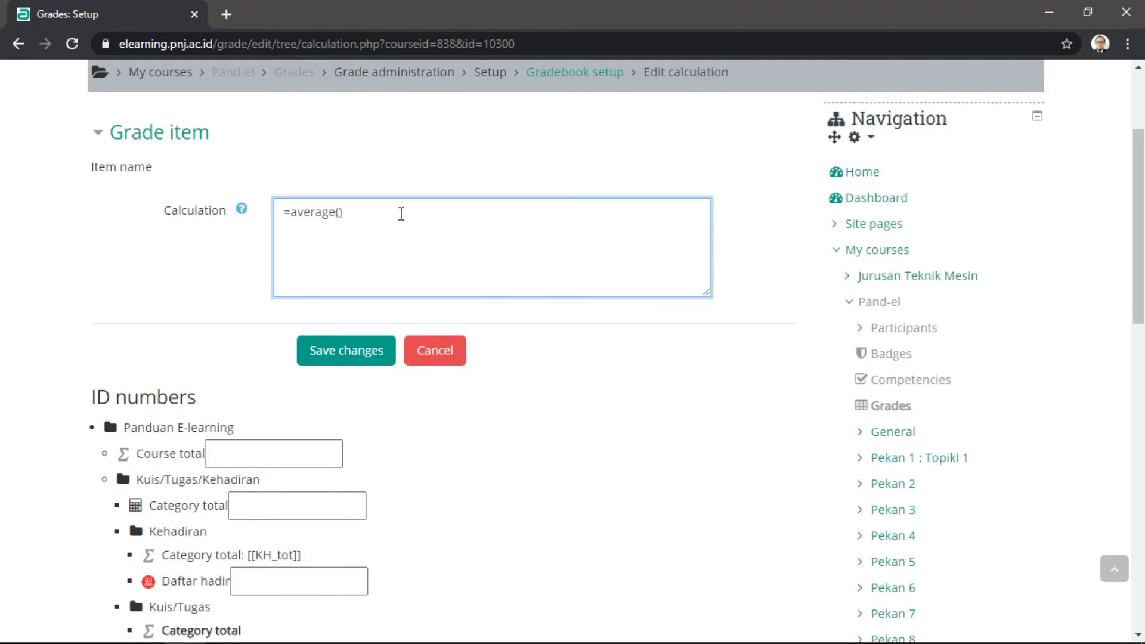
pyautogui.hotkey('ctrl', 'v')
# Step: Add a comma and six more copies of [[T1]] inside the average formula
pyautogui.write(',')
pyautogui.hotkey('ctrl', 'v')
pyautogui.hotkey('ctrl', 'v')
pyautogui.hotkey('ctrl', 'v')
pyautogui.hotkey('ctrl', 'v')
pyautogui.hotkey('ctrl', 'v')
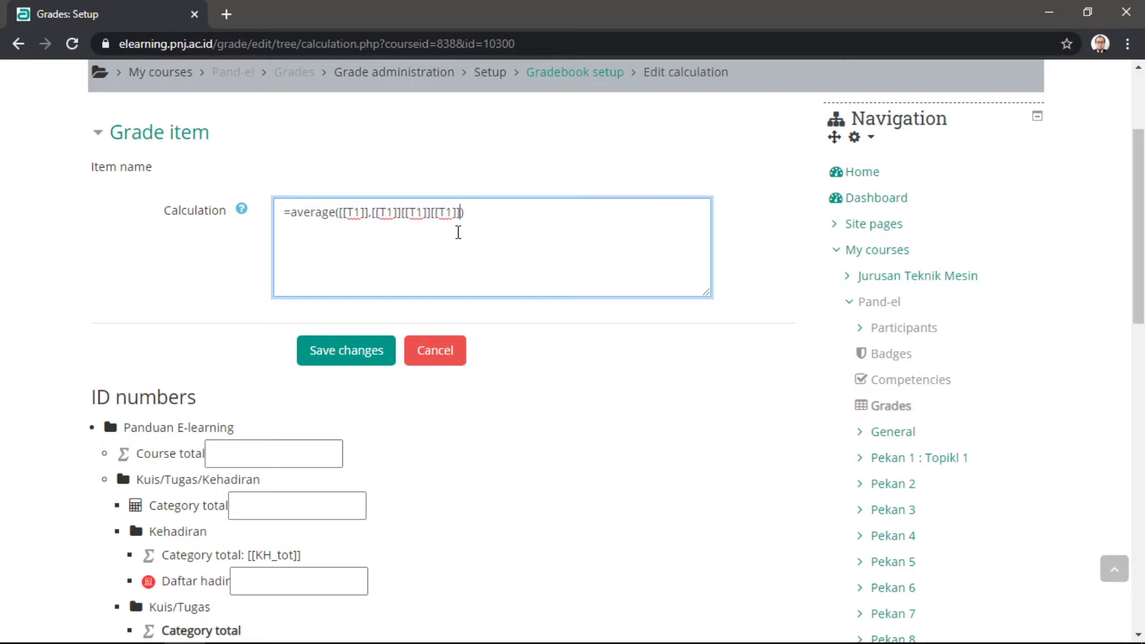
pyautogui.hotkey('ctrl', 'v')
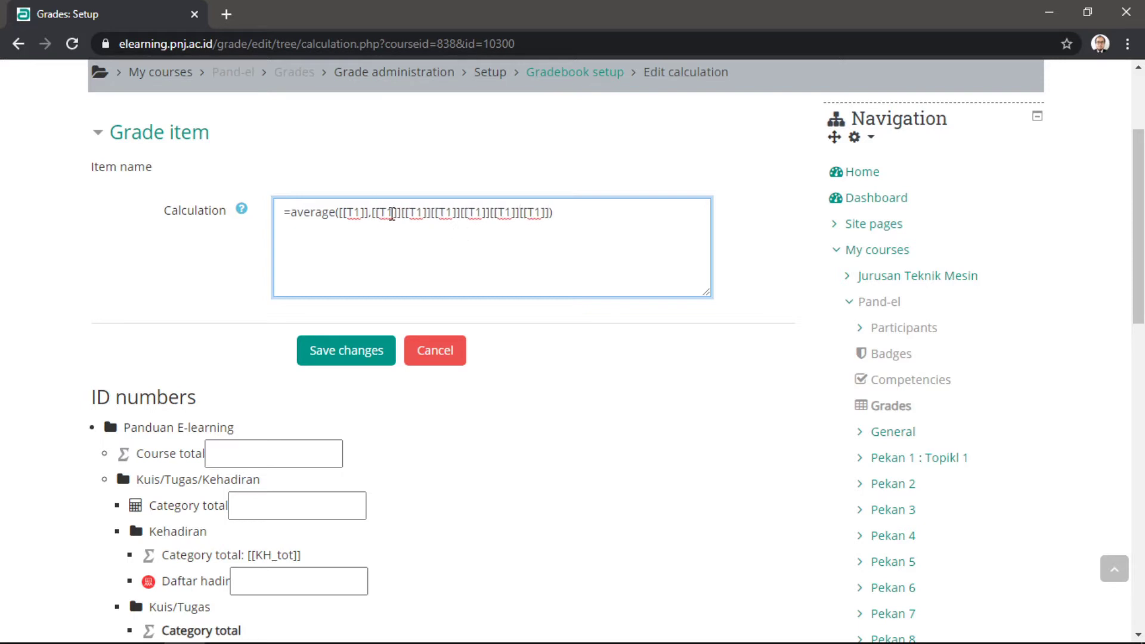
# Step: Change the second and third IDs in the average formula to [[T2]] and [[T3]], each followed by a comma
pyautogui.click(388, 212)
pyautogui.press('BackSpace')
pyautogui.write('2]],')
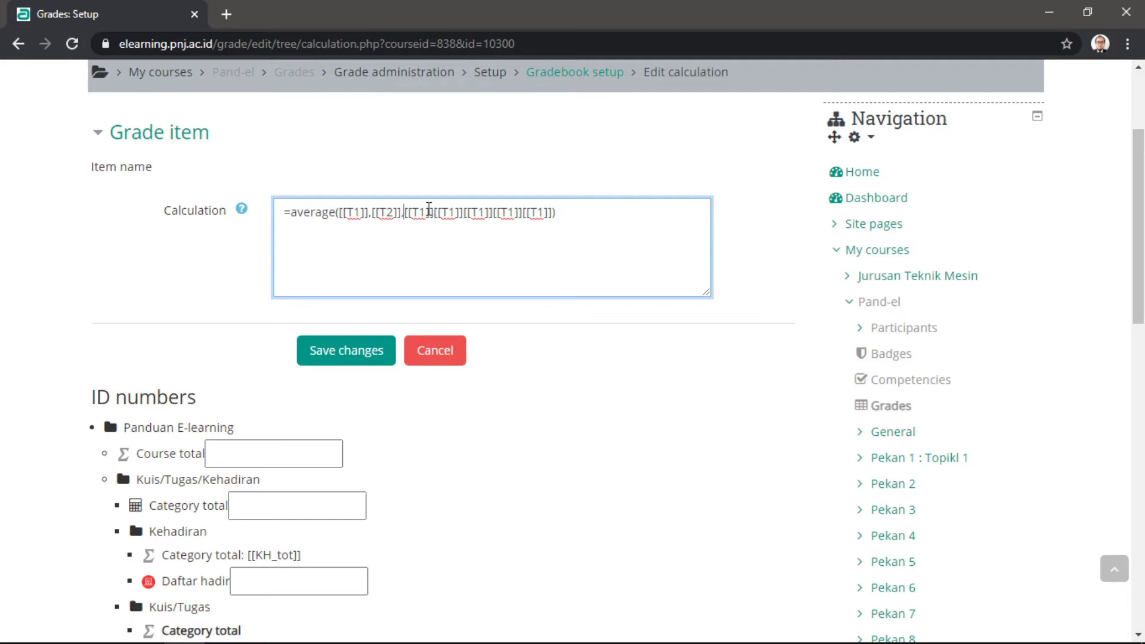
pyautogui.click(428, 212)
pyautogui.press('BackSpace')
pyautogui.write('3')
pyautogui.press('Right')
pyautogui.press('Right')
pyautogui.write(',')
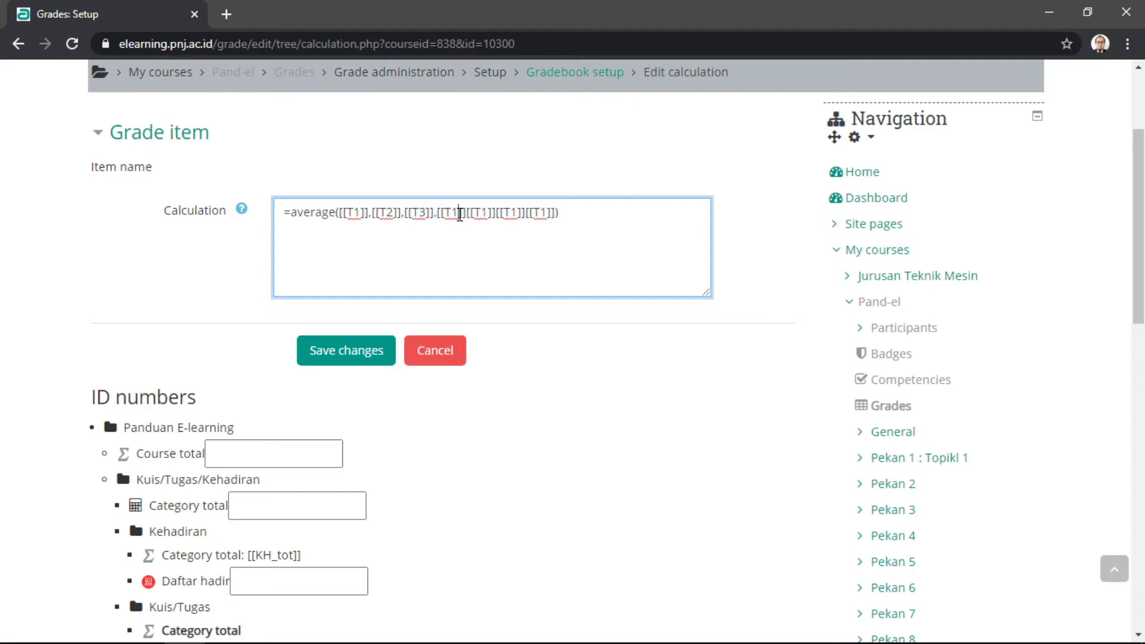
# Step: Change the fourth and fifth IDs in the average formula to [[T4]] and [[T5]], each followed by a comma
pyautogui.press('BackSpace')
pyautogui.write('4]],')
pyautogui.press('Right')
pyautogui.press('Right')
pyautogui.press('Right')
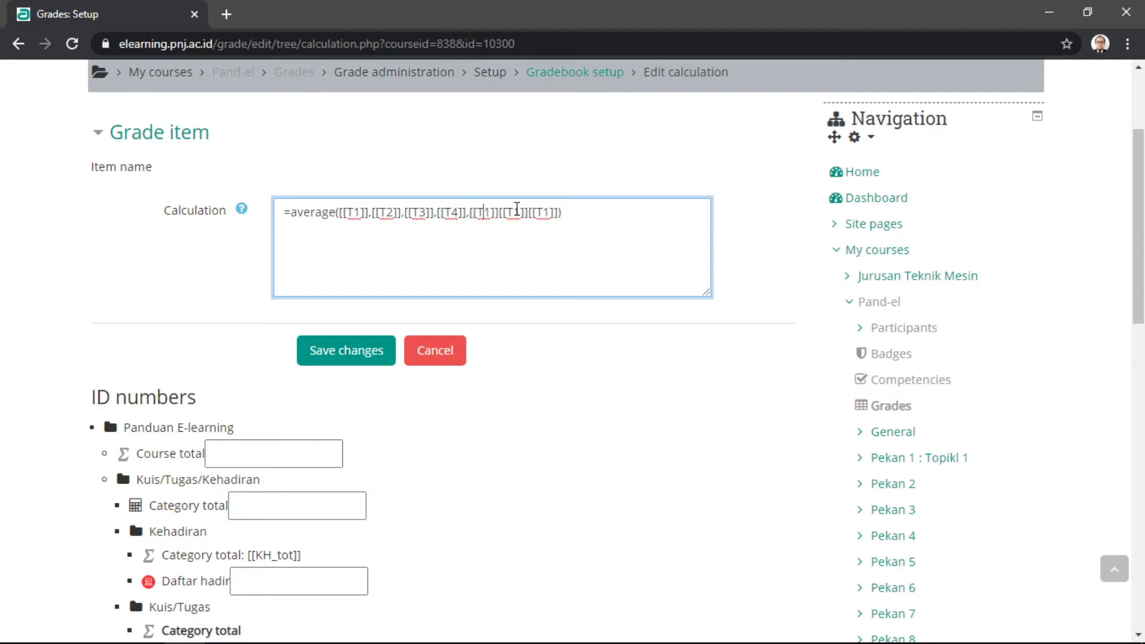
pyautogui.press('Delete')
pyautogui.write('5')
pyautogui.press('Right')
pyautogui.press('Right')
pyautogui.write(',')
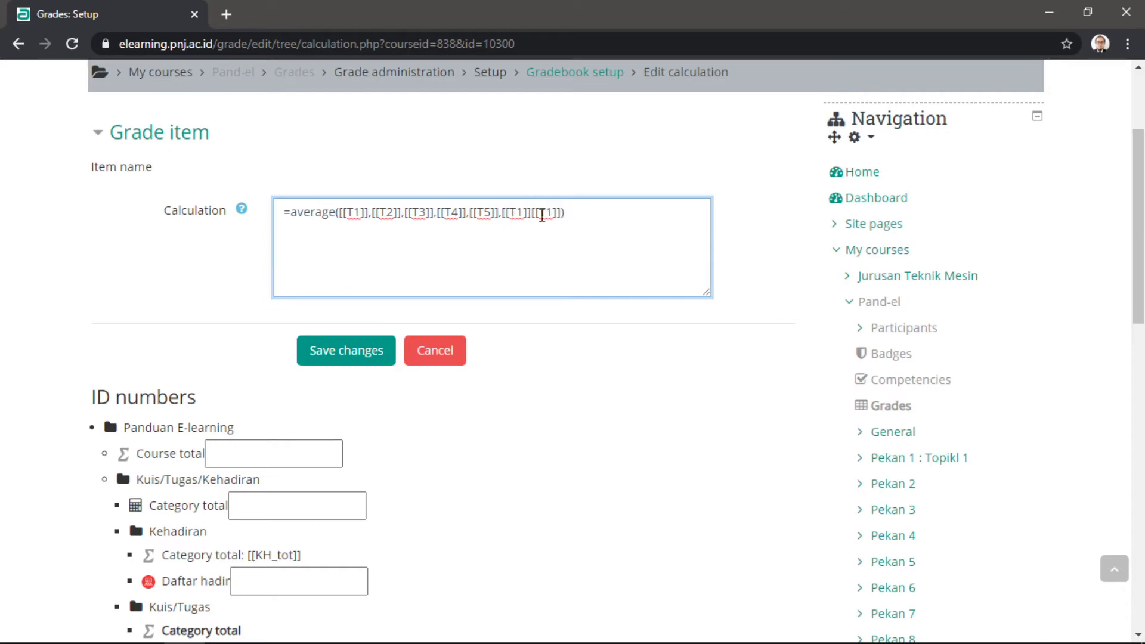
# Step: Change the last two IDs to [[T6]] and [[T7]], separated by a comma, and save the Kuis/Tugas total's calculation
pyautogui.press('Right')
pyautogui.press('Right')
pyautogui.press('Right')
pyautogui.press('Right')
pyautogui.press('BackSpace')
pyautogui.write('6')
pyautogui.press('Right')
pyautogui.press('Right')
pyautogui.write(',')
pyautogui.press('Right')
pyautogui.press('Right')
pyautogui.press('Right')
pyautogui.press('Right')
pyautogui.press('Right')
pyautogui.press('BackSpace')
pyautogui.write('=')
pyautogui.press('BackSpace')
pyautogui.write('7')
pyautogui.click(377, 347)
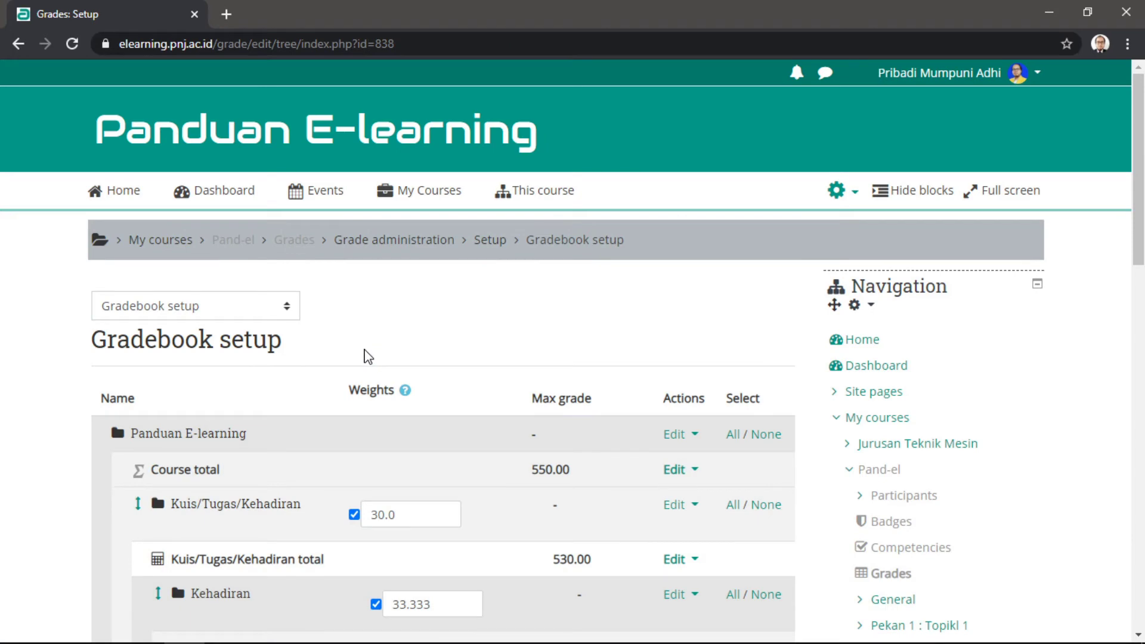
# Step: Open the calculation of the UTS total for editing and look through its ID numbers section
pyautogui.scroll(-4, 368, 357)
pyautogui.scroll(-4, 340, 310)
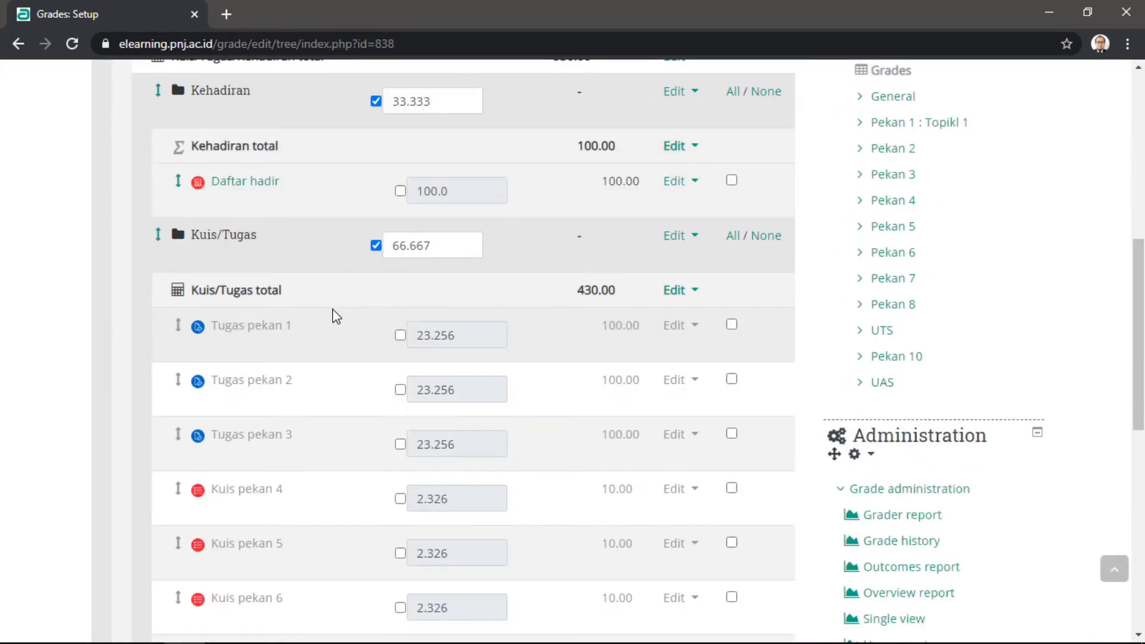
pyautogui.scroll(-3, 280, 310)
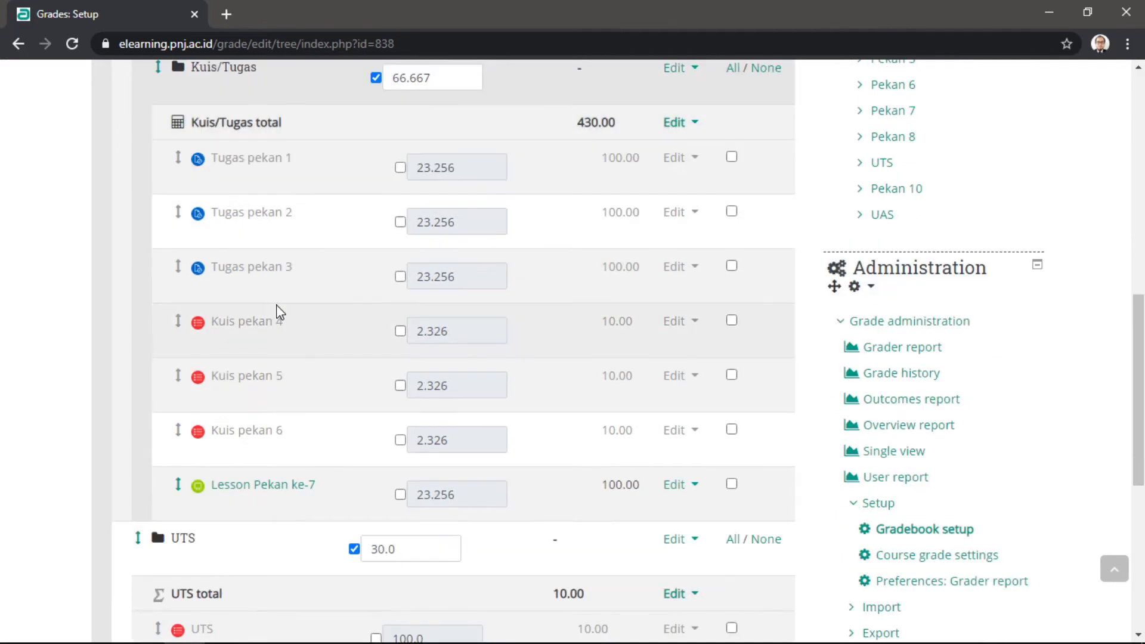
pyautogui.scroll(-3, 277, 306)
pyautogui.scroll(-2, 277, 306)
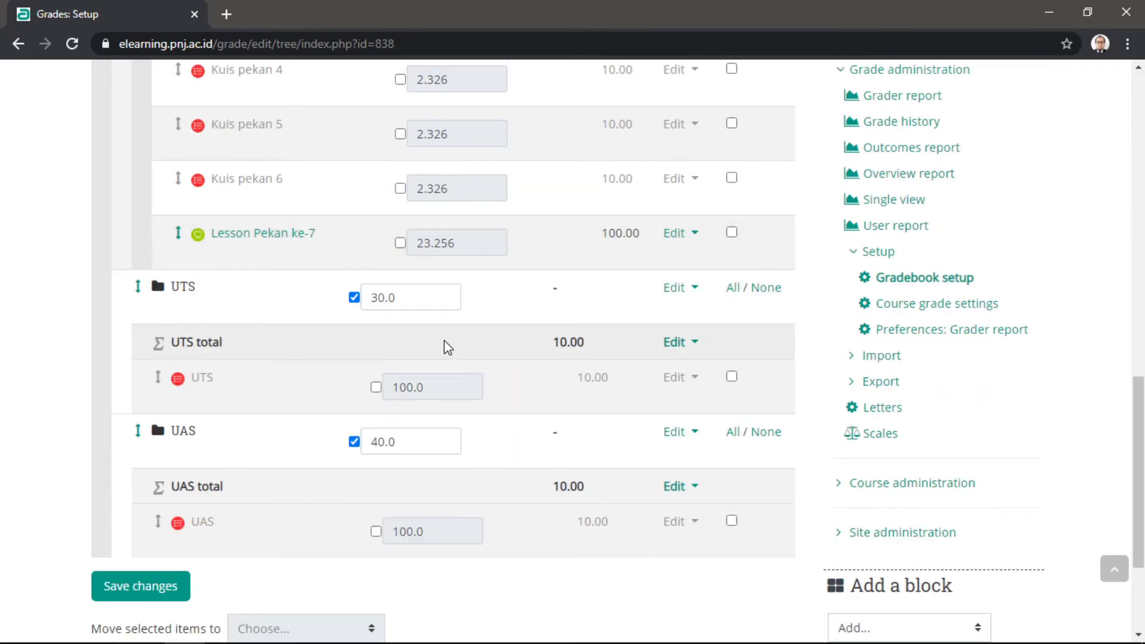
pyautogui.click(675, 345)
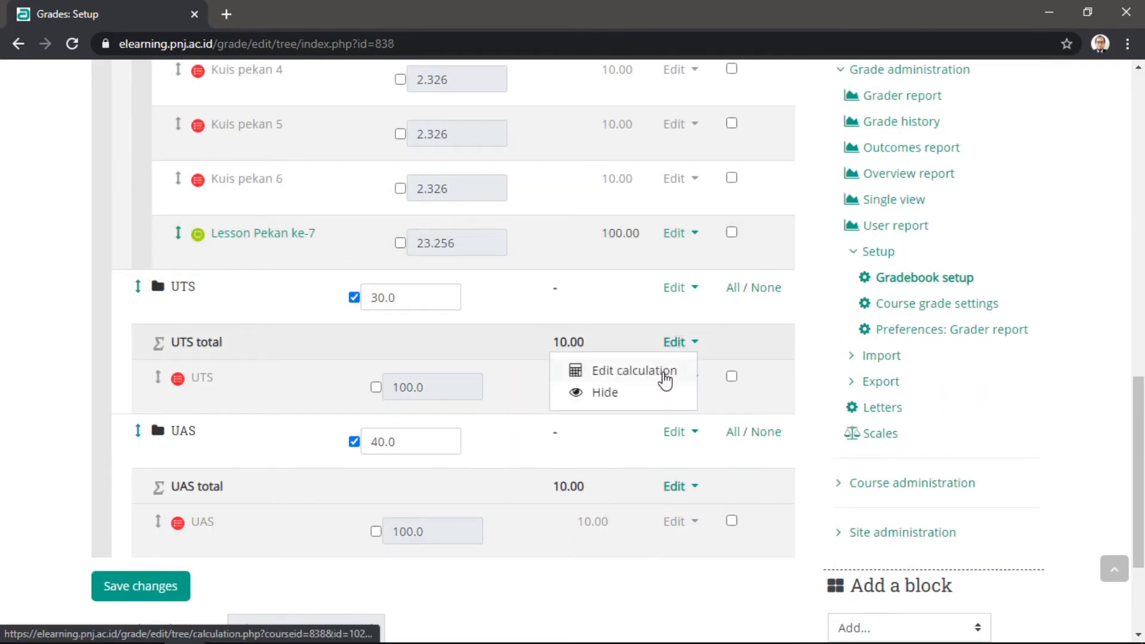
pyautogui.click(667, 377)
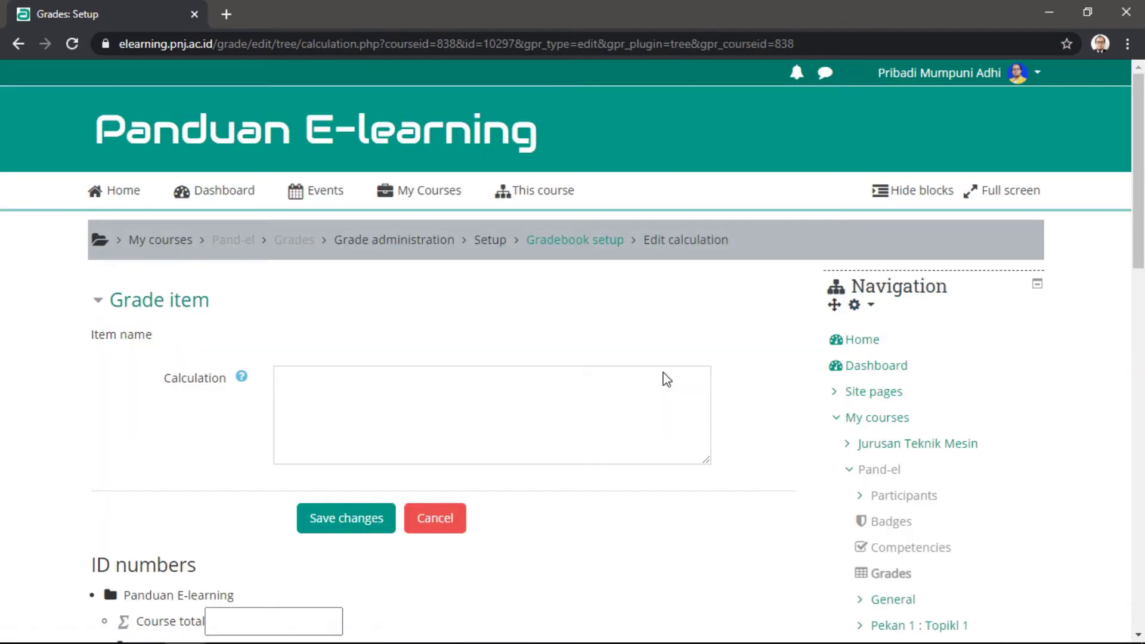
pyautogui.scroll(-7, 666, 379)
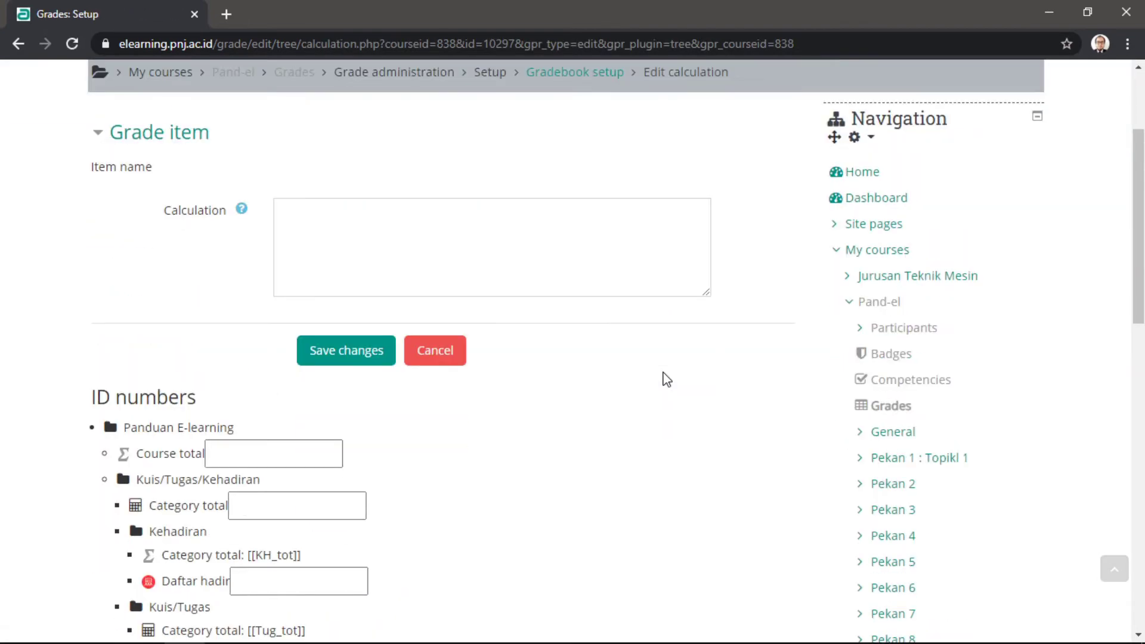
pyautogui.scroll(-3, 666, 381)
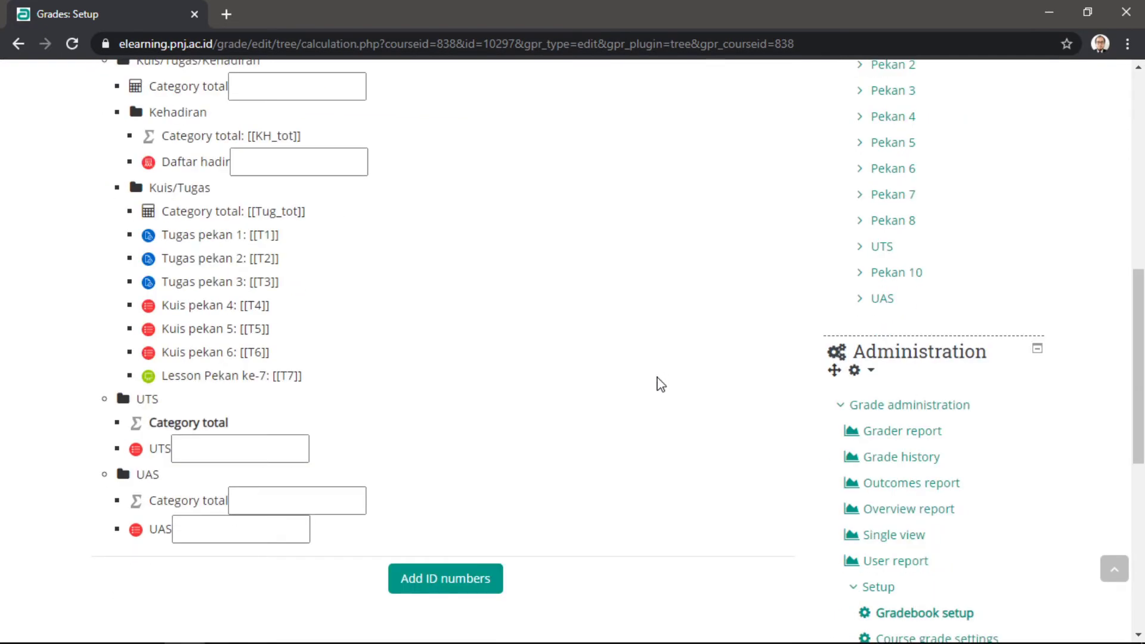
pyautogui.scroll(3, 661, 384)
pyautogui.scroll(5, 660, 384)
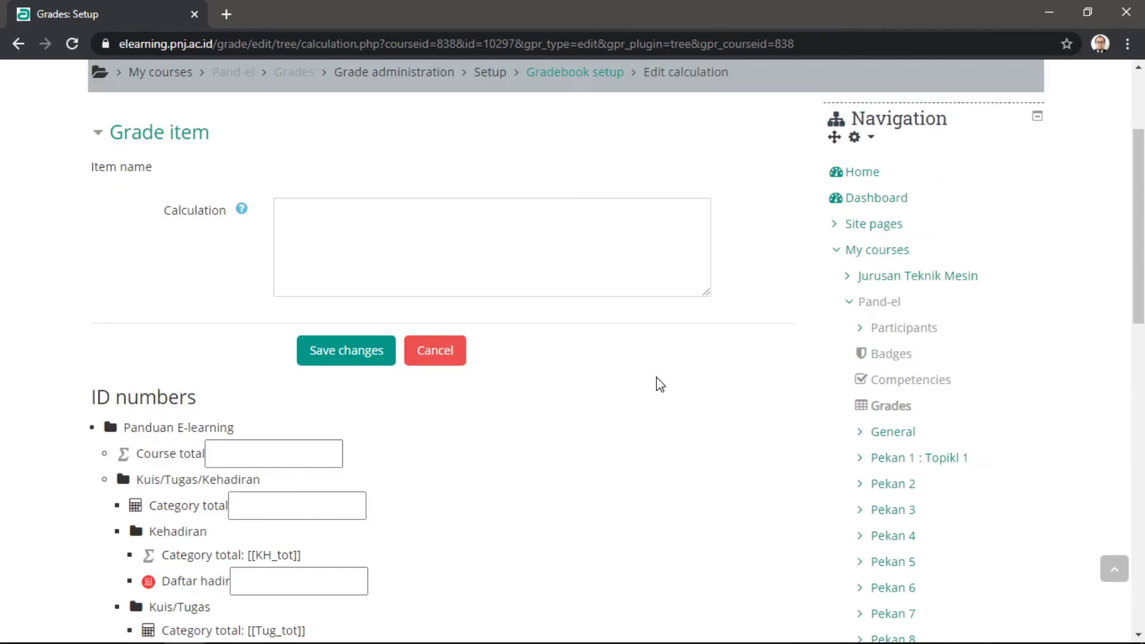
# Step: Assign the ID number UTS to the UTS quiz and add it to the gradebook's ID numbers
pyautogui.click(332, 248)
pyautogui.scroll(-6, 589, 448)
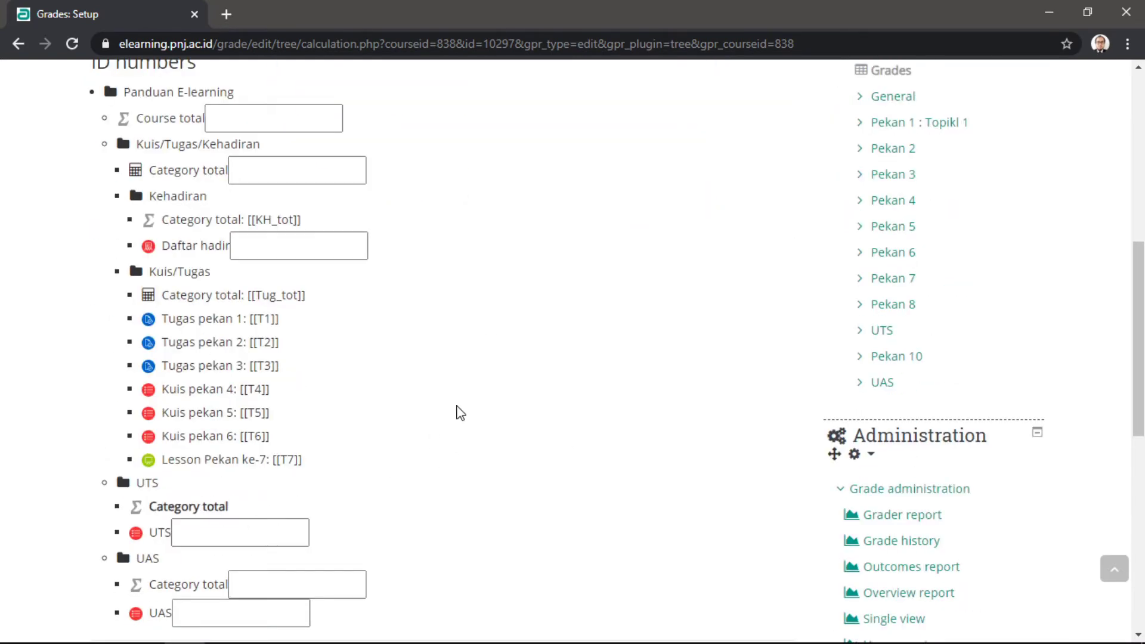
pyautogui.scroll(5, 459, 413)
pyautogui.scroll(-5, 435, 429)
pyautogui.click(225, 533)
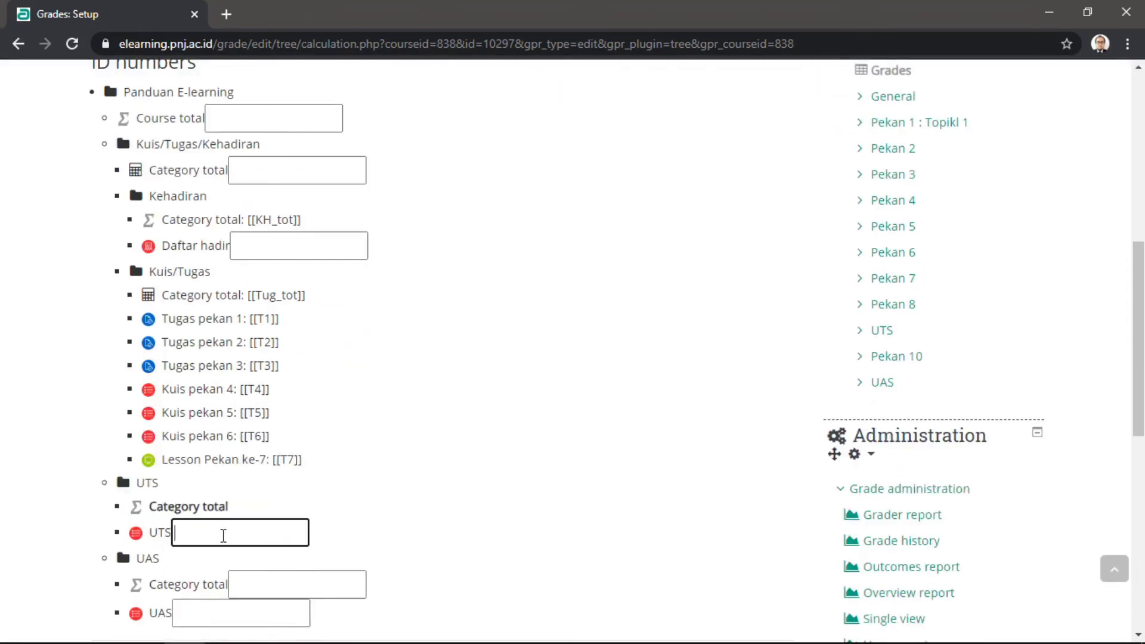
pyautogui.write('UTS')
pyautogui.scroll(-4, 264, 519)
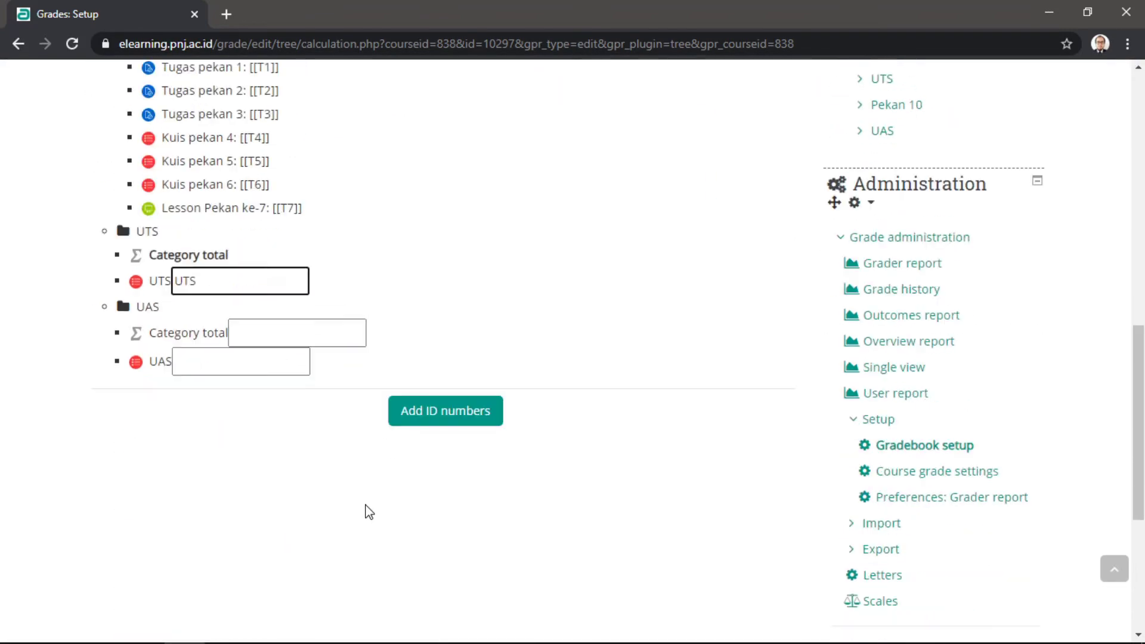
pyautogui.click(444, 426)
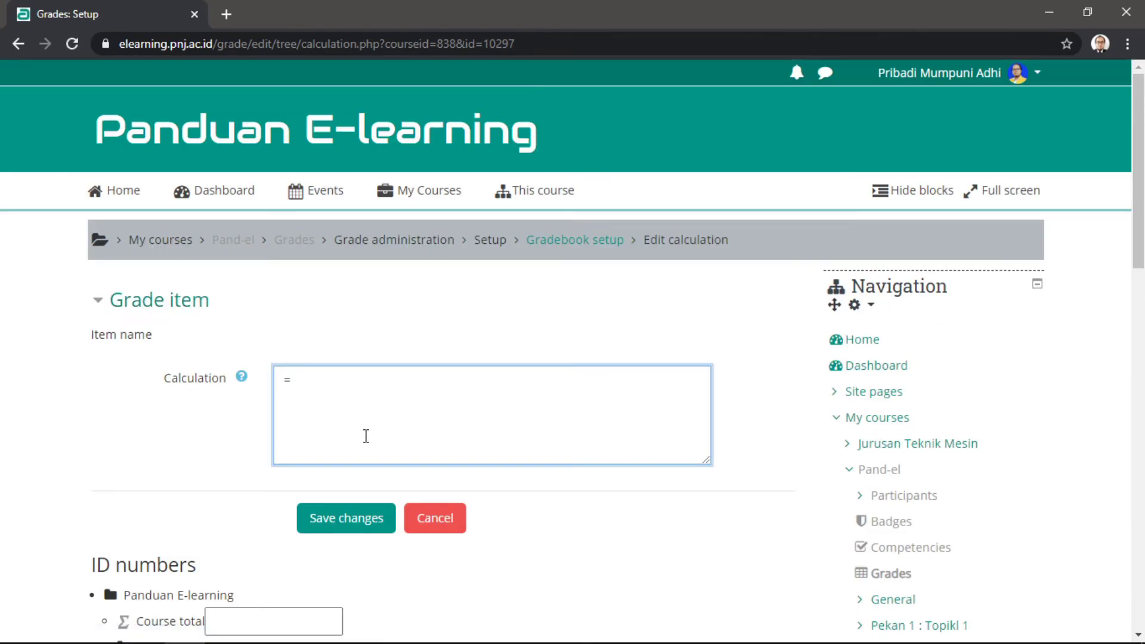
# Step: Start the UTS total's calculation as =[[UTS]], using the quiz's new ID
pyautogui.scroll(-8, 366, 435)
pyautogui.moveTo(223, 533); pyautogui.dragTo(183, 530)
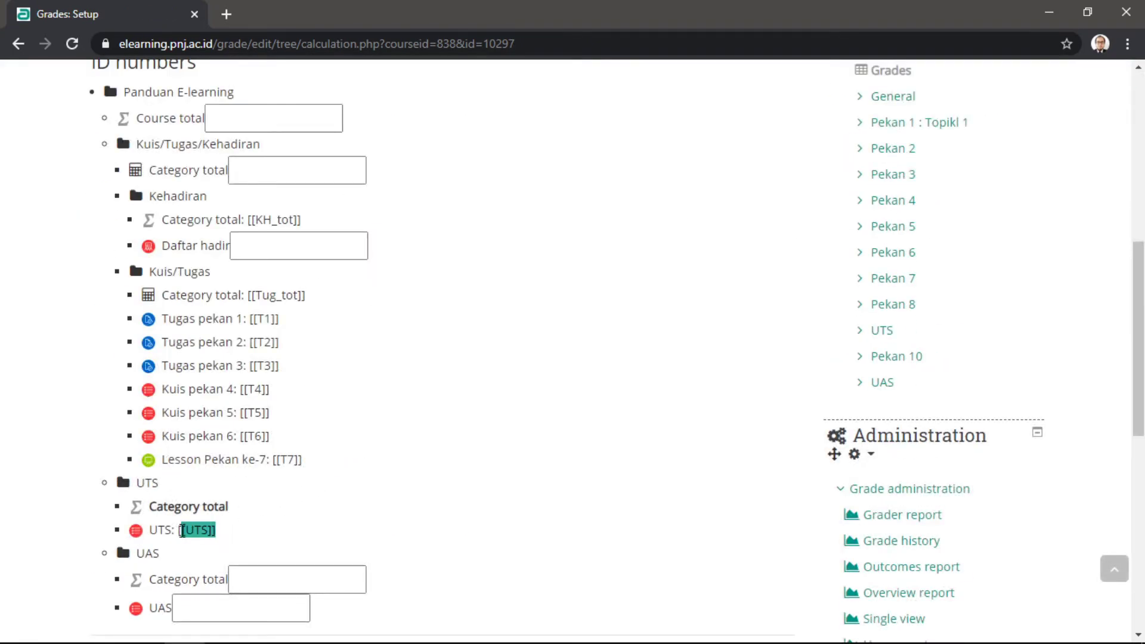
pyautogui.scroll(8, 299, 442)
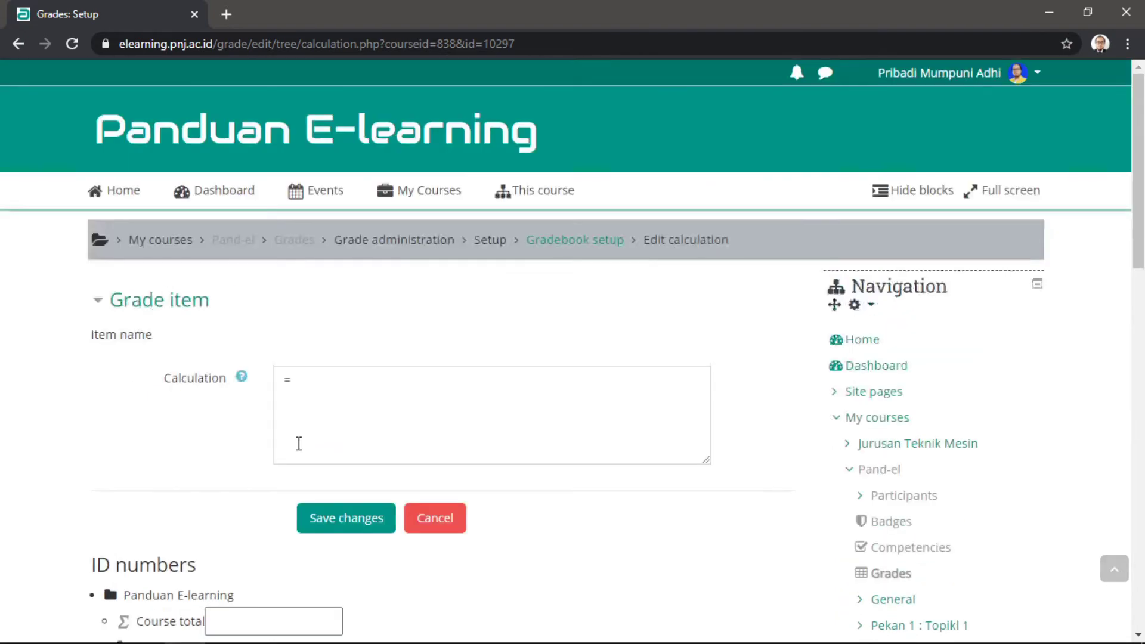
pyautogui.click(323, 384)
pyautogui.write('[[UTS]]')
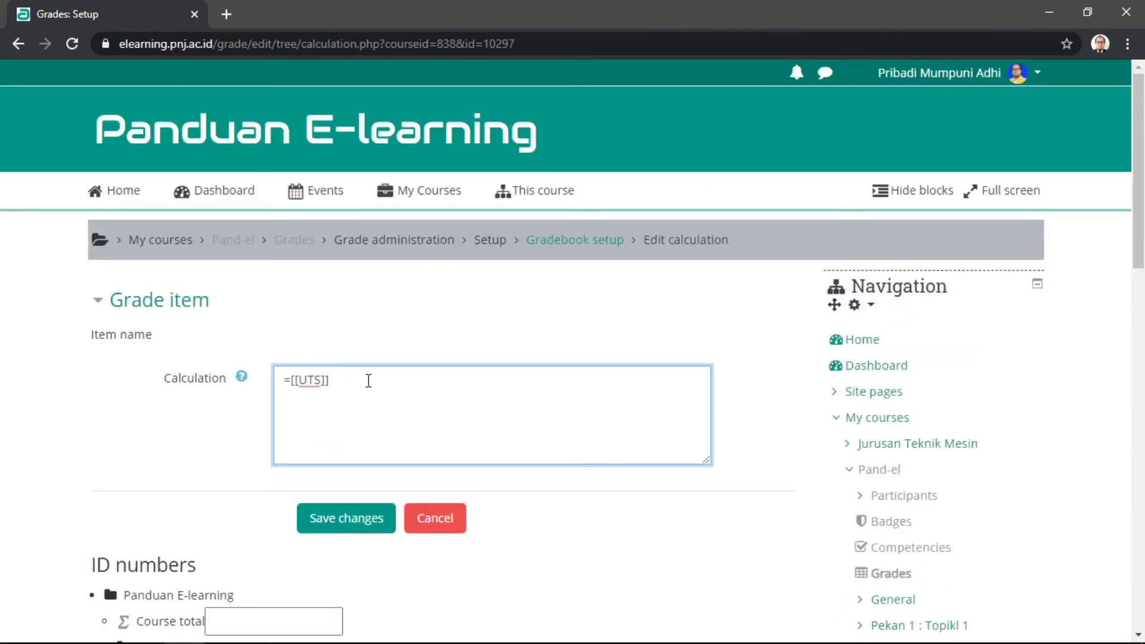
# Step: Multiply [[UTS]] by 0.3 in the formula and save the UTS total's calculation
pyautogui.write('&')
pyautogui.press('BackSpace')
pyautogui.press('BackSpace')
pyautogui.press('BackSpace')
pyautogui.write('*0.3')
pyautogui.scroll(-1, 371, 384)
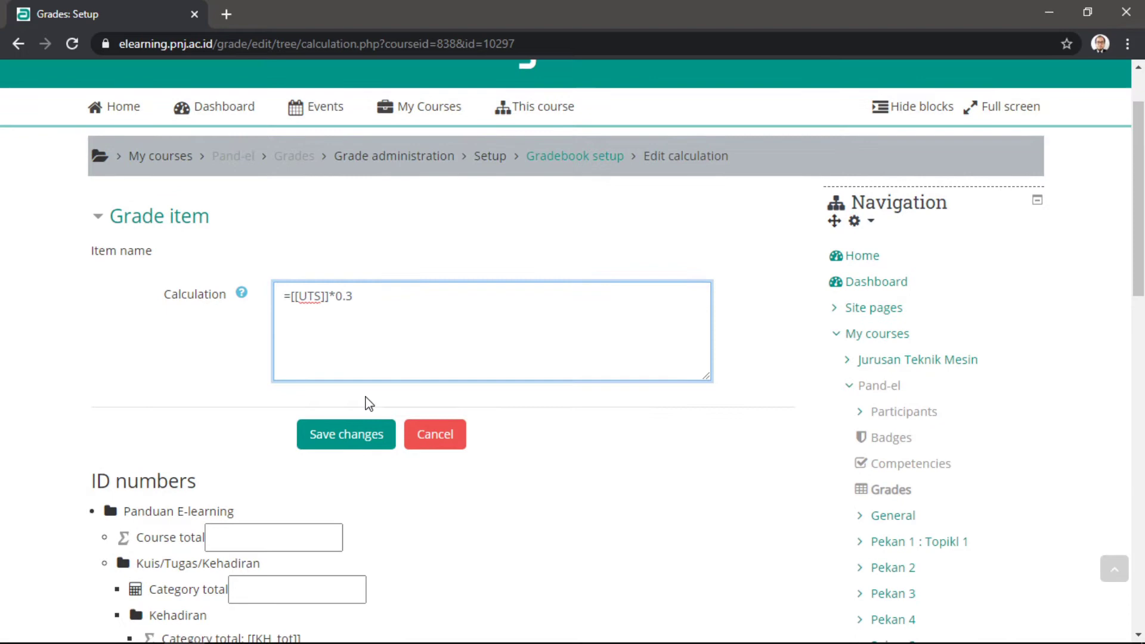
pyautogui.click(344, 442)
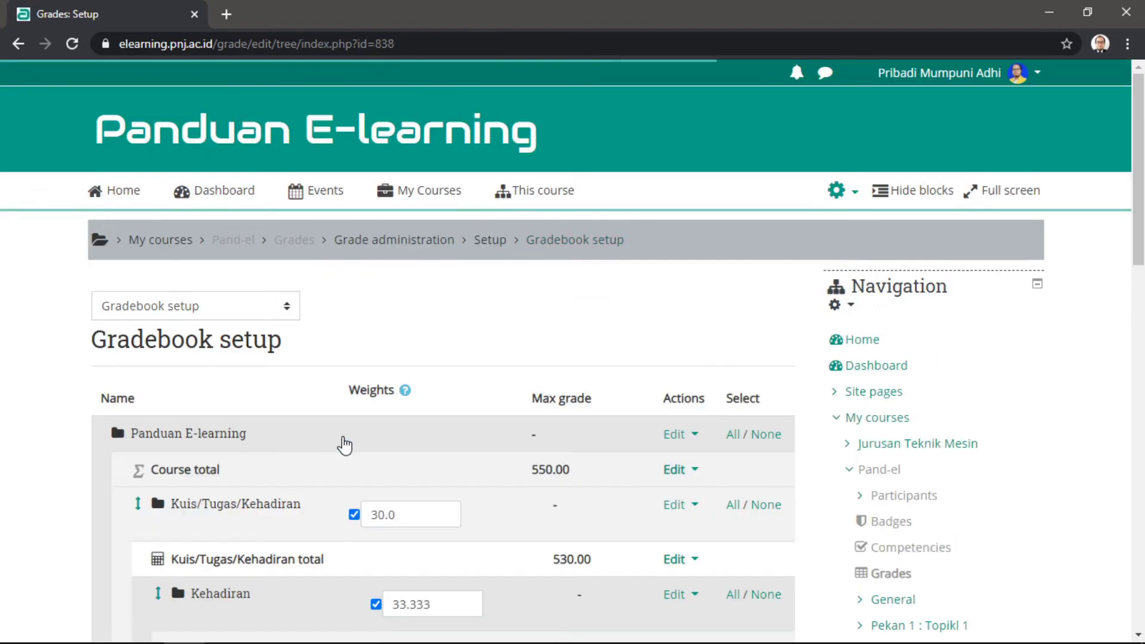
# Step: Open the calculation of the UAS total for editing
pyautogui.scroll(-7, 344, 444)
pyautogui.scroll(-10, 345, 444)
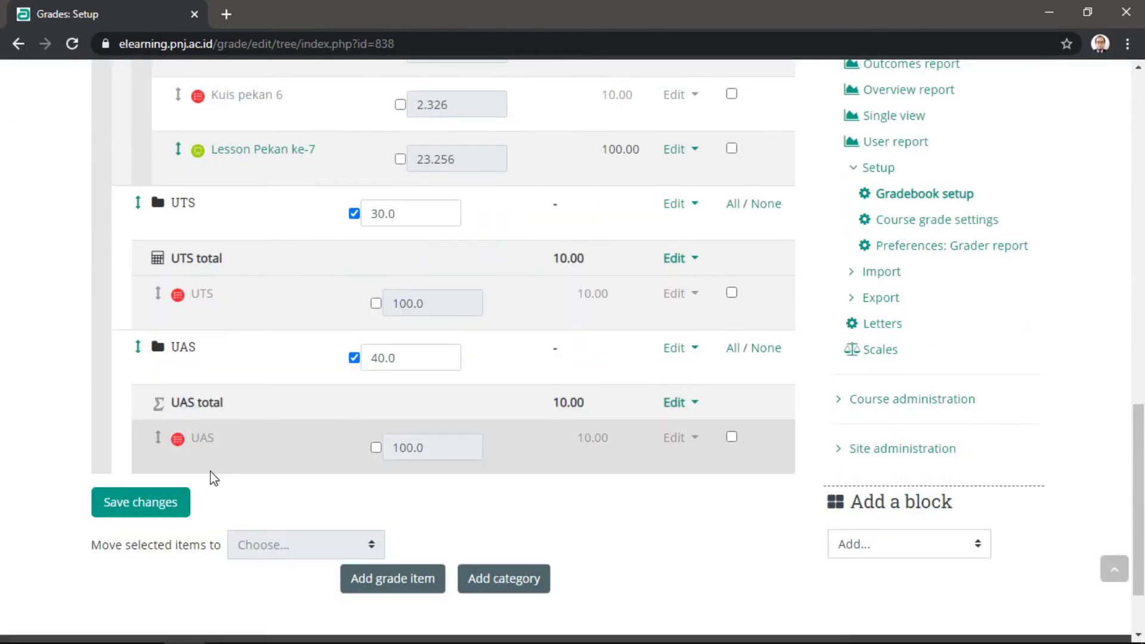
pyautogui.click(684, 406)
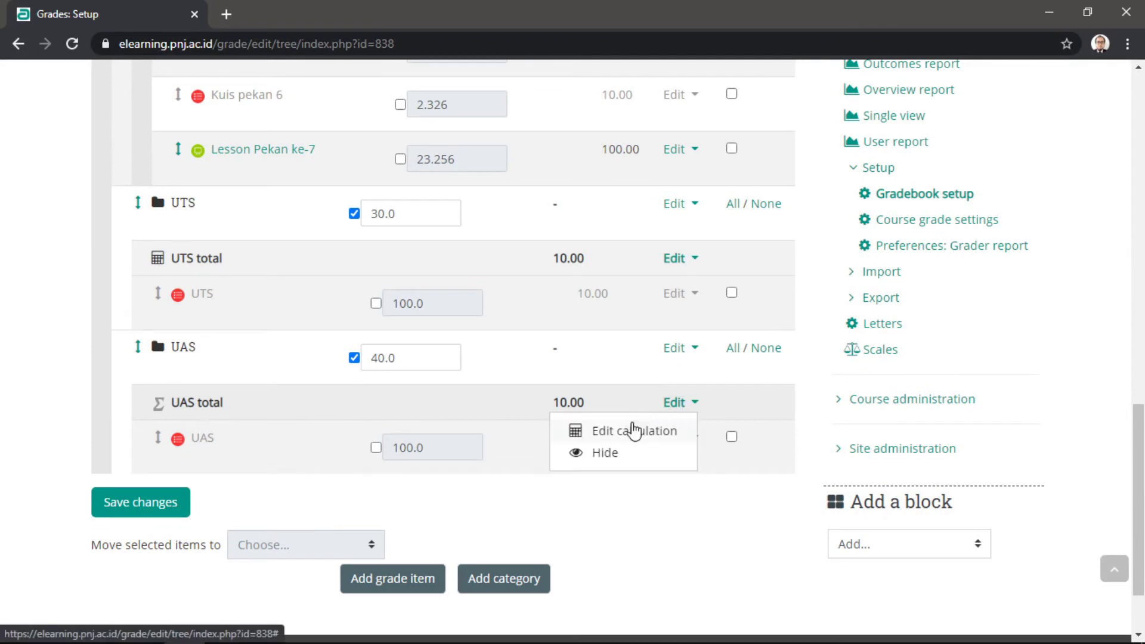
pyautogui.click(625, 443)
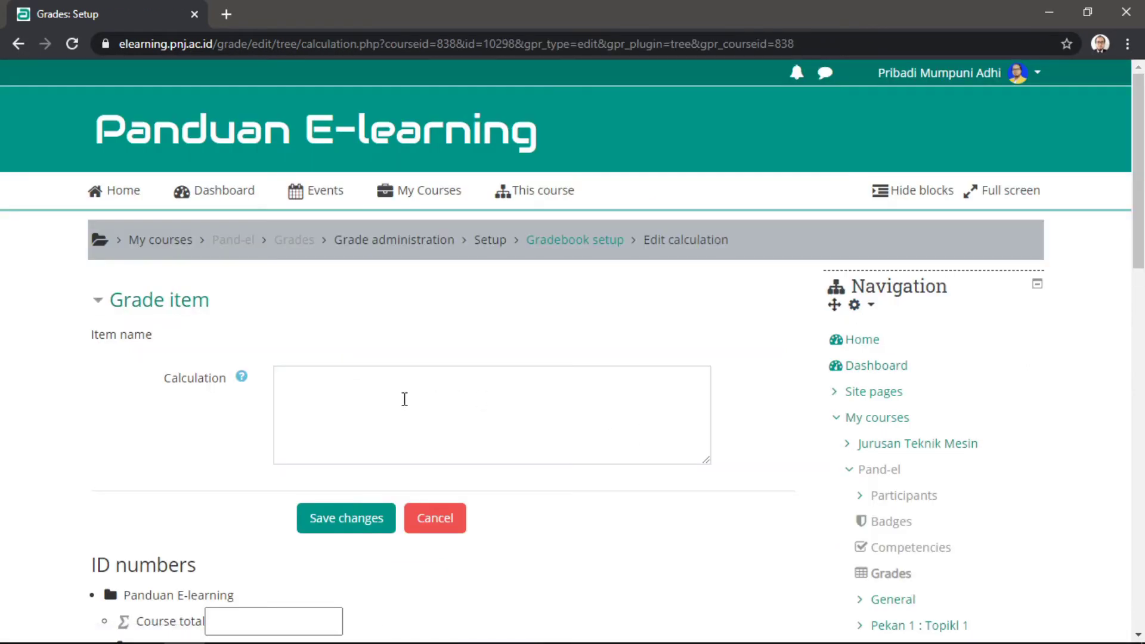
pyautogui.click(378, 406)
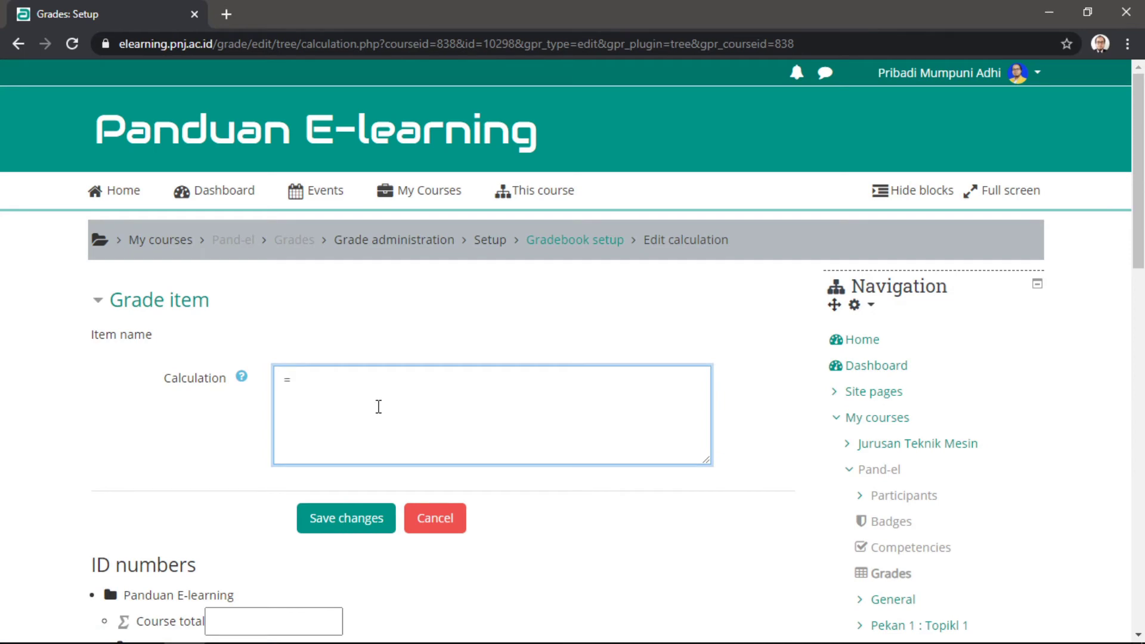
# Step: Assign the ID number UAS to the UAS quiz and add it, leaving the page without saving the formula
pyautogui.scroll(-10, 370, 418)
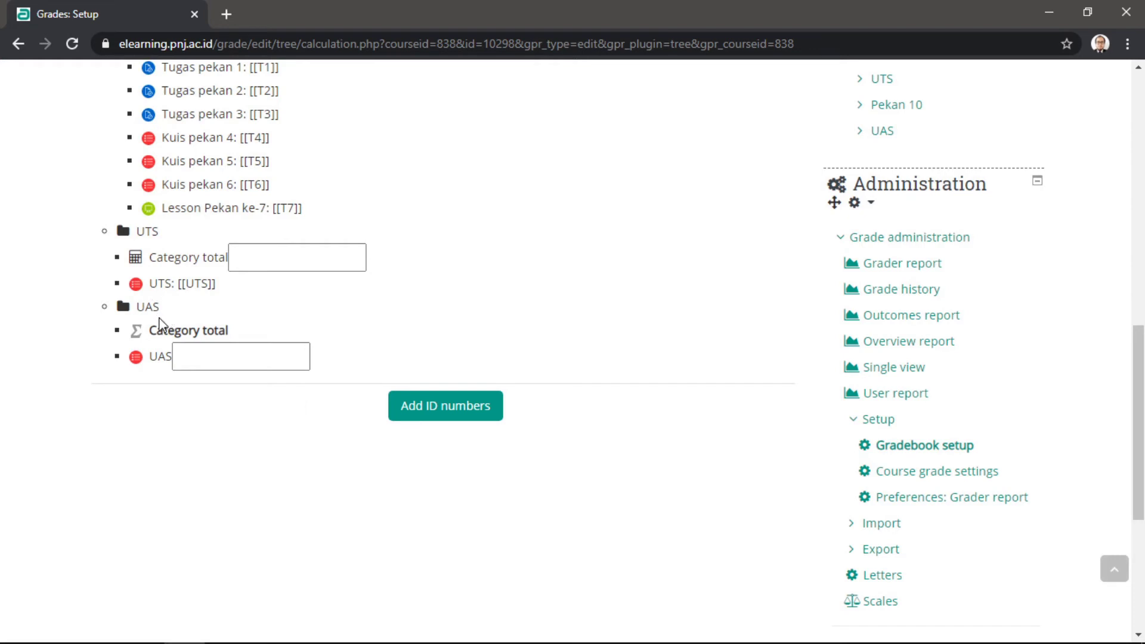
pyautogui.click(200, 354)
pyautogui.write('UAS')
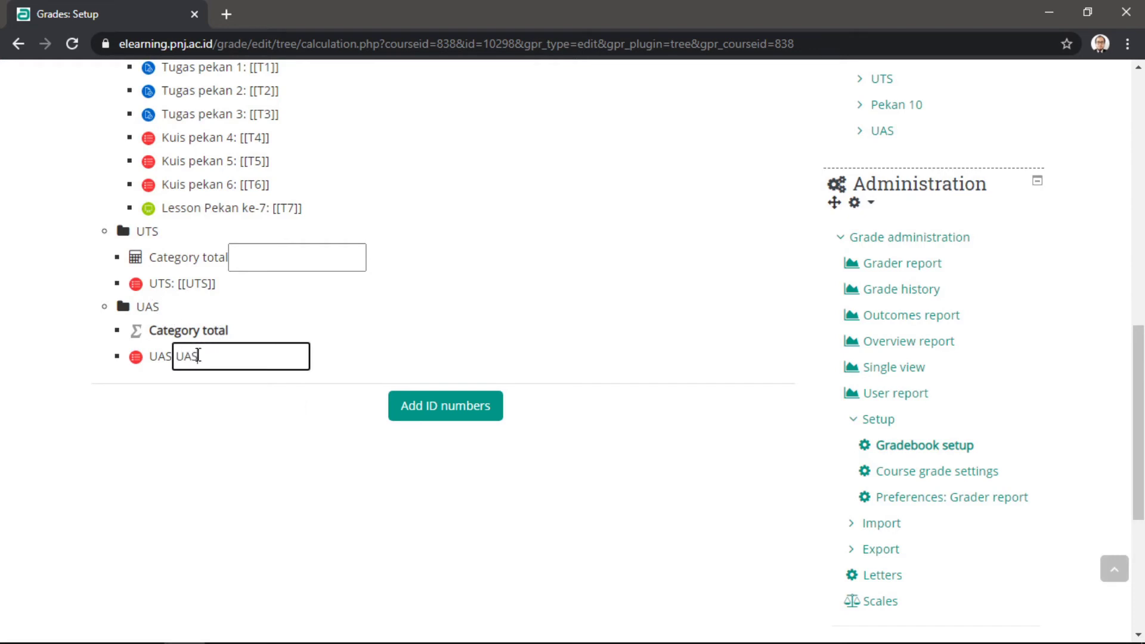
pyautogui.click(435, 406)
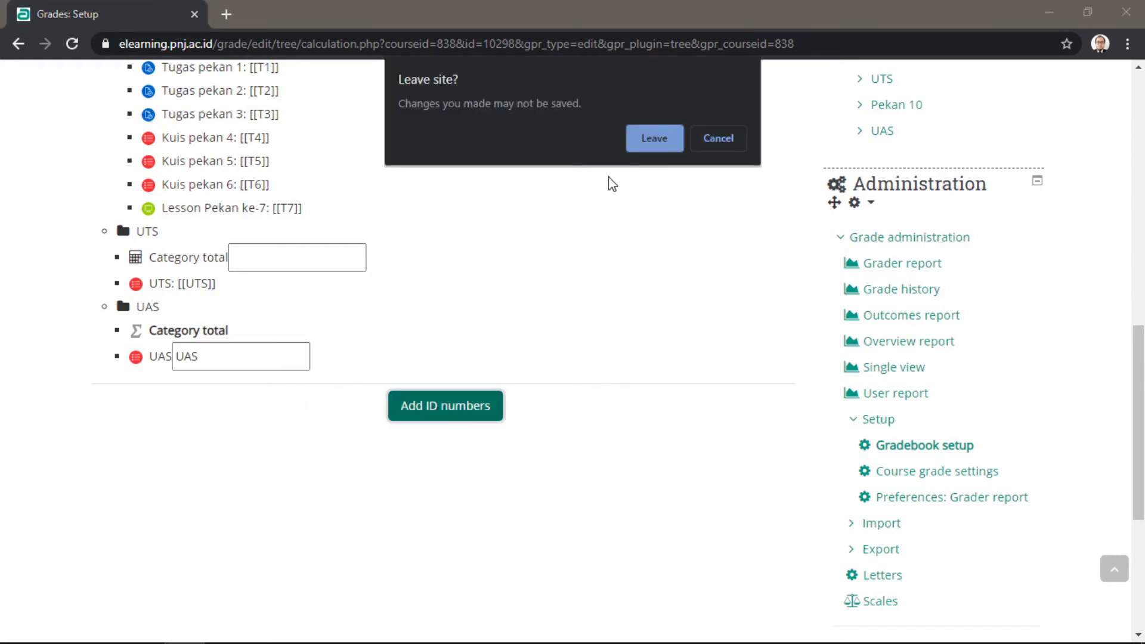
pyautogui.click(706, 138)
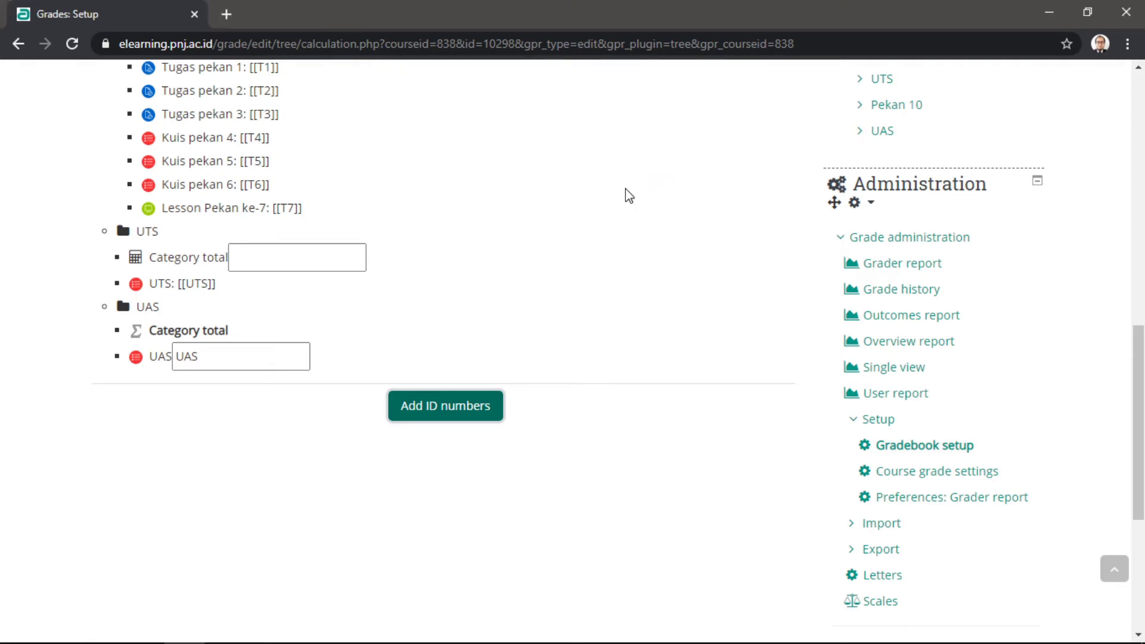
pyautogui.click(210, 354)
pyautogui.click(499, 396)
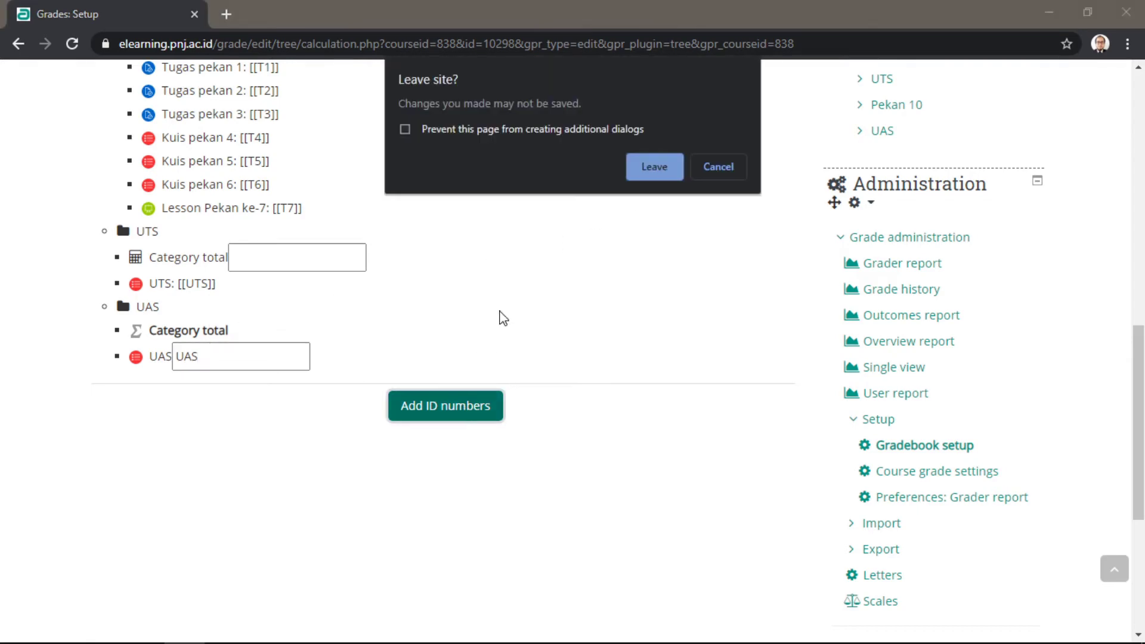
pyautogui.click(645, 170)
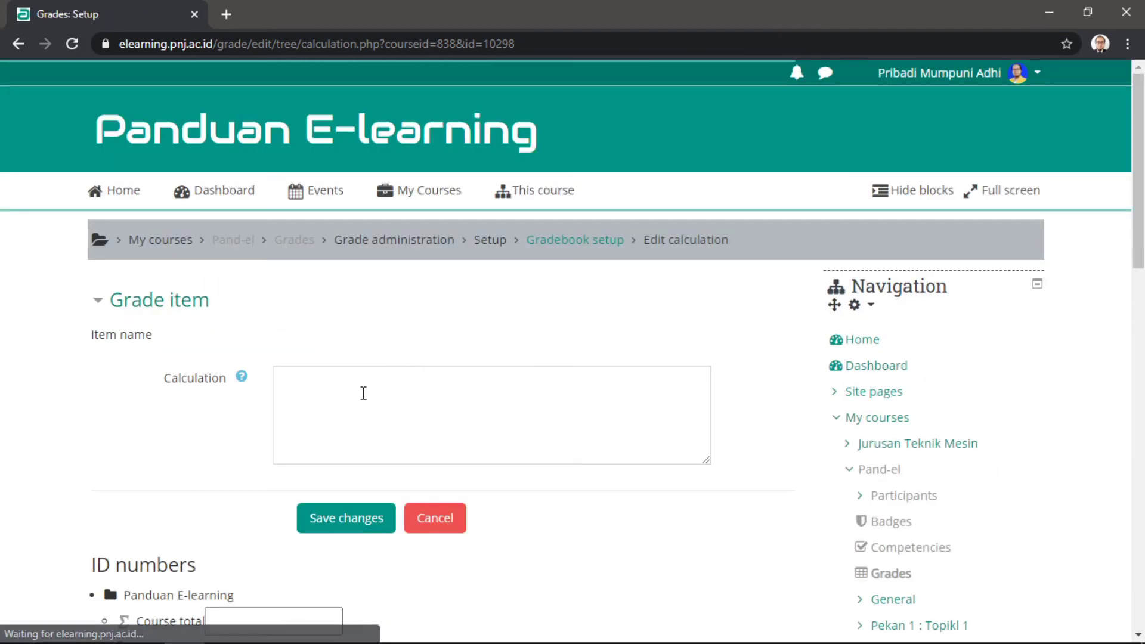
# Step: Set the UAS total's calculation to [[UAS]] multiplied by its decimal weight, and save it
pyautogui.click(359, 400)
pyautogui.scroll(-15, 363, 401)
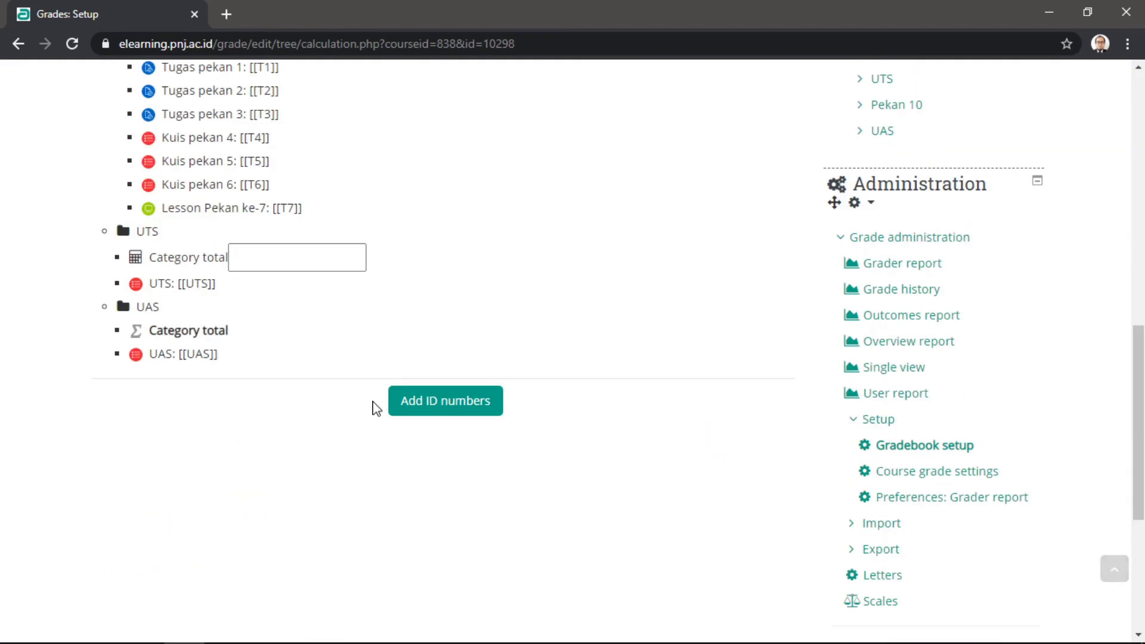
pyautogui.moveTo(217, 354); pyautogui.dragTo(186, 355)
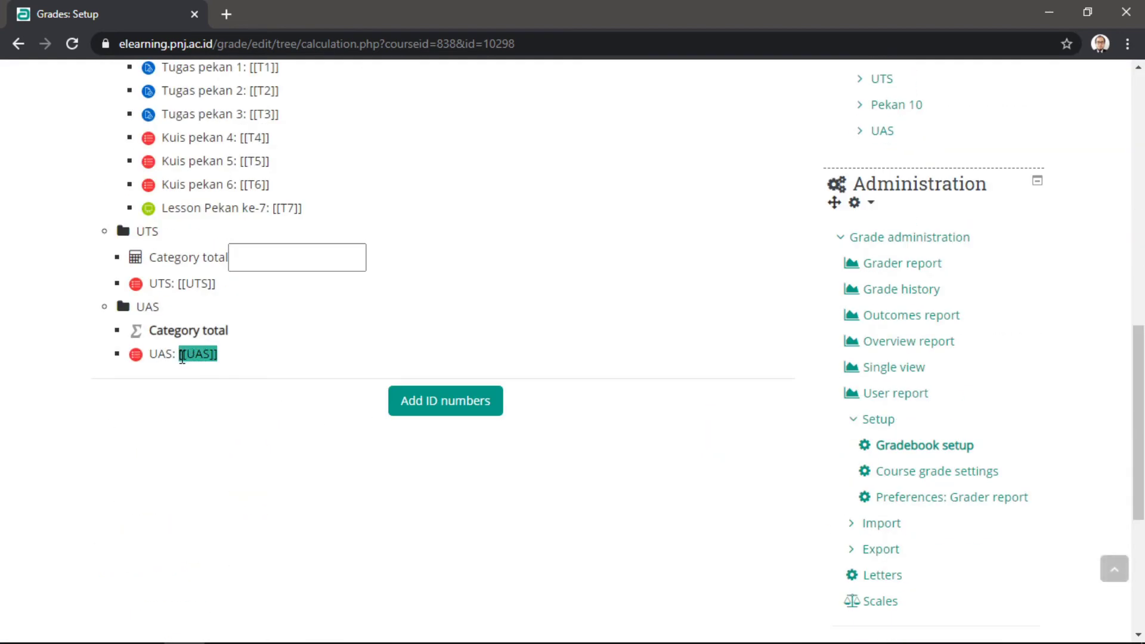
pyautogui.scroll(15, 424, 334)
pyautogui.click(365, 383)
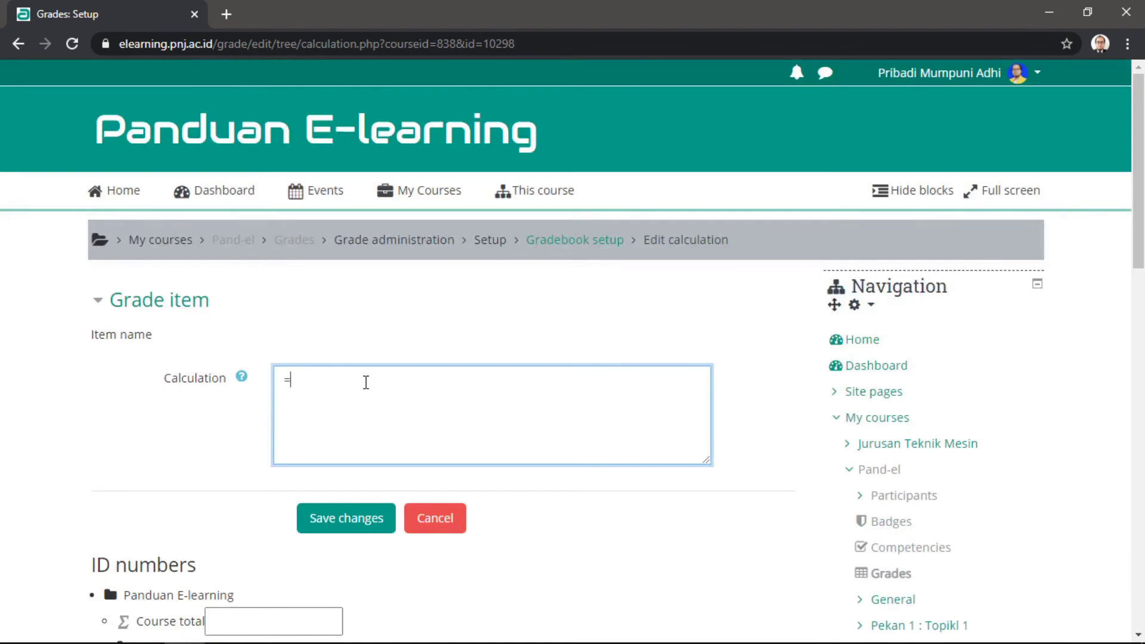
pyautogui.write('[[UAS]]')
pyautogui.write('*0.')
pyautogui.click(354, 532)
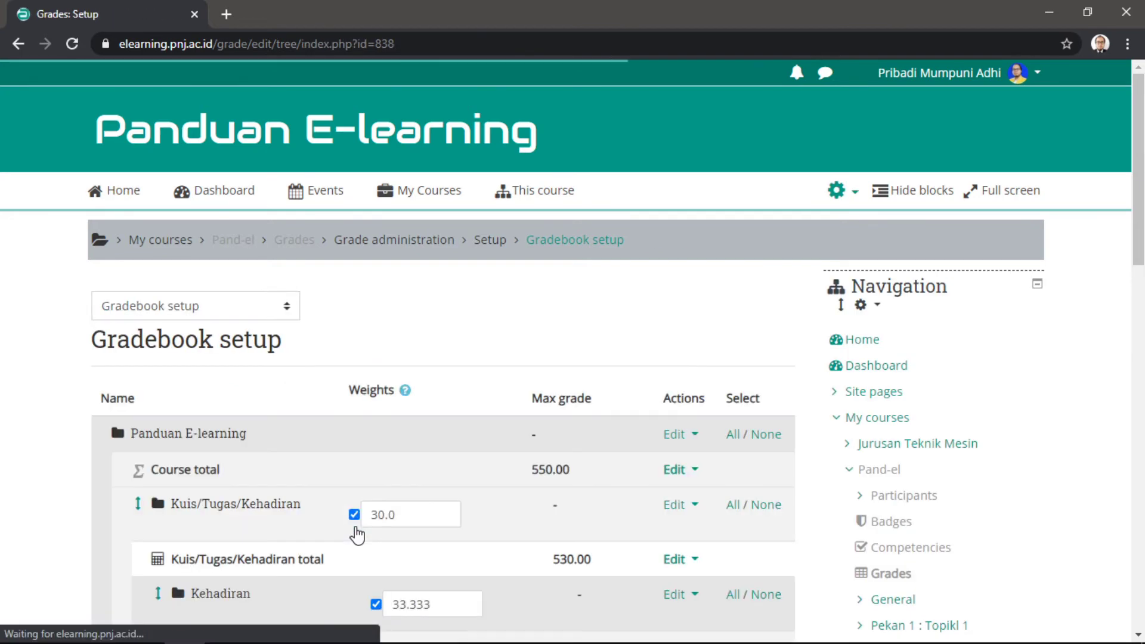
# Step: Check the UTS and UAS totals in the gradebook setup and open the Course total's calculation for editing
pyautogui.scroll(-6, 484, 418)
pyautogui.scroll(-9, 484, 411)
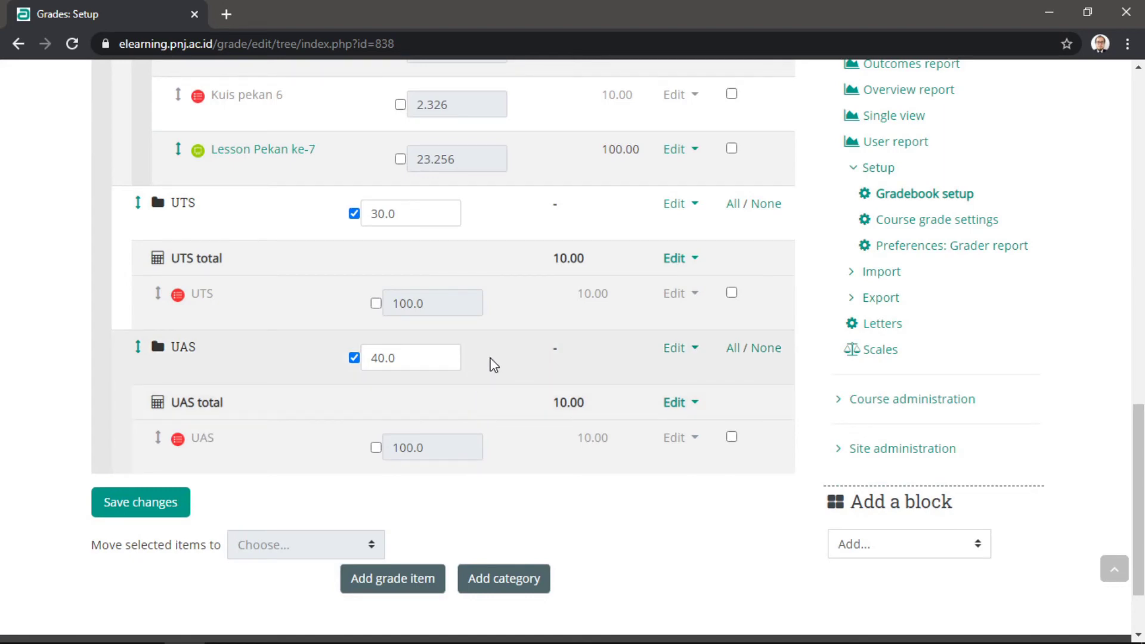
pyautogui.scroll(12, 489, 364)
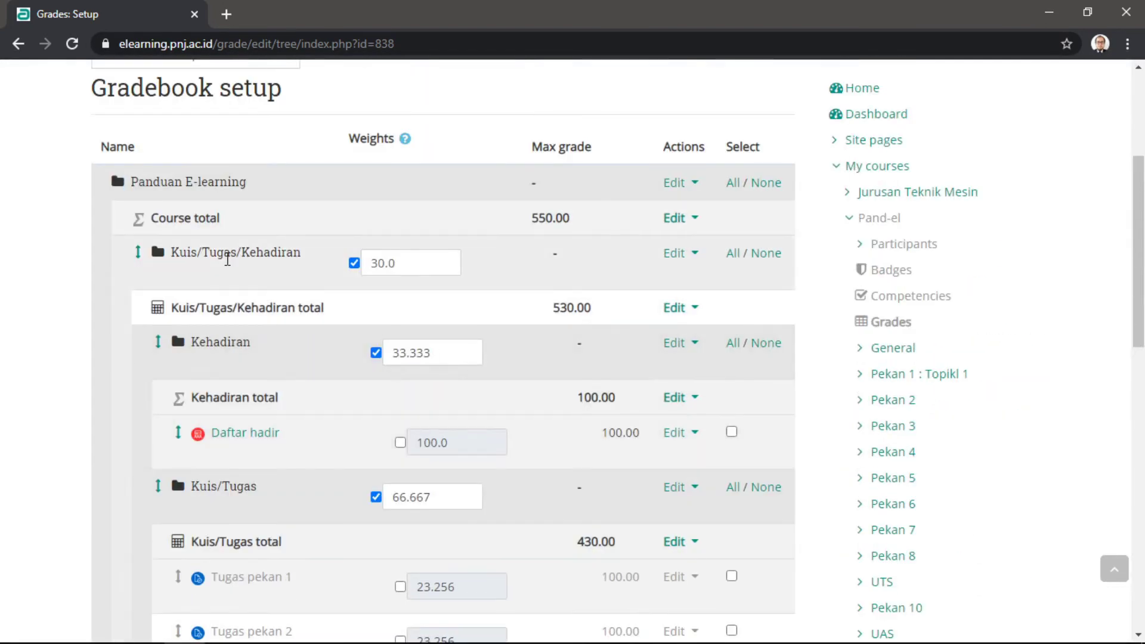
pyautogui.click(677, 219)
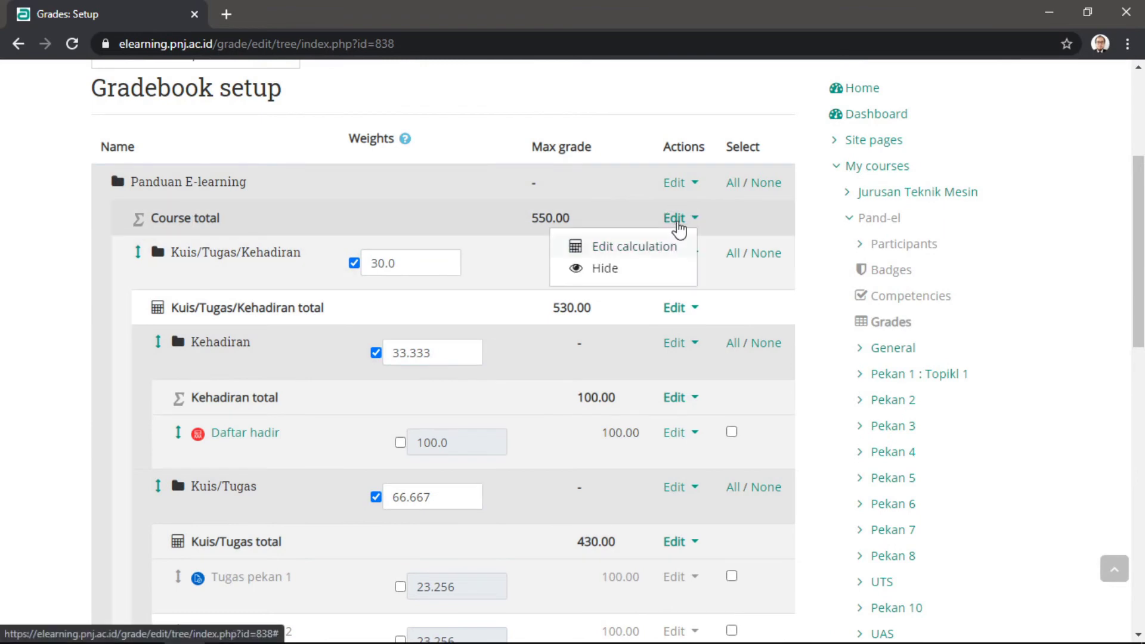
pyautogui.click(629, 251)
# Step: Enter KT as the ID number of the Kuis/Tugas/Kehadiran category total
pyautogui.scroll(-5, 575, 304)
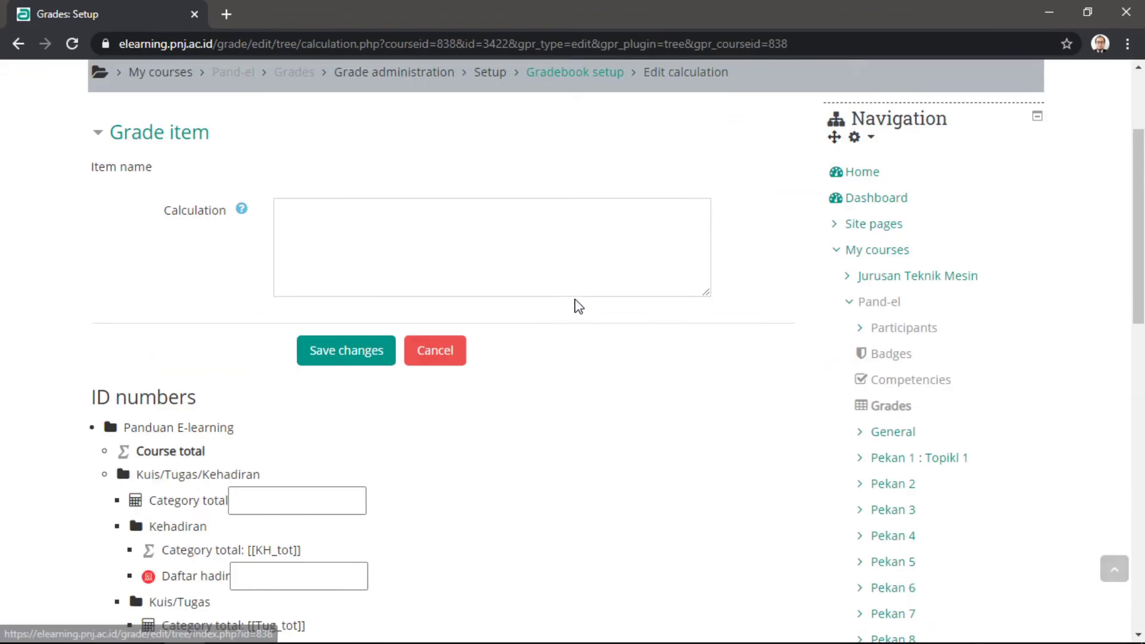
pyautogui.scroll(-1, 439, 322)
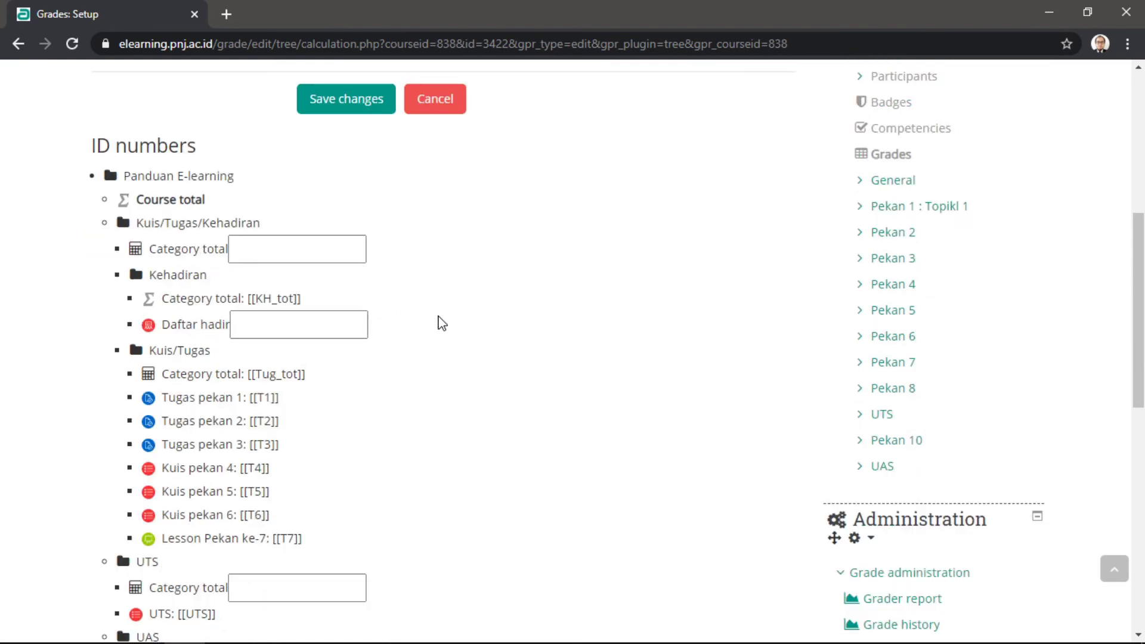
pyautogui.click(277, 247)
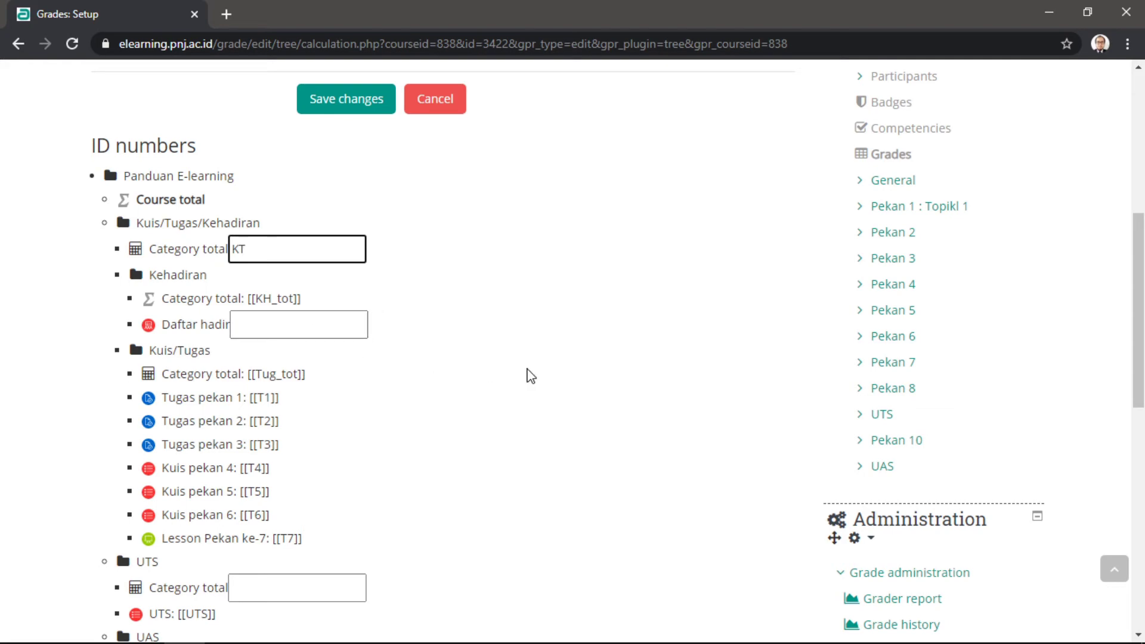
pyautogui.scroll(-2, 530, 376)
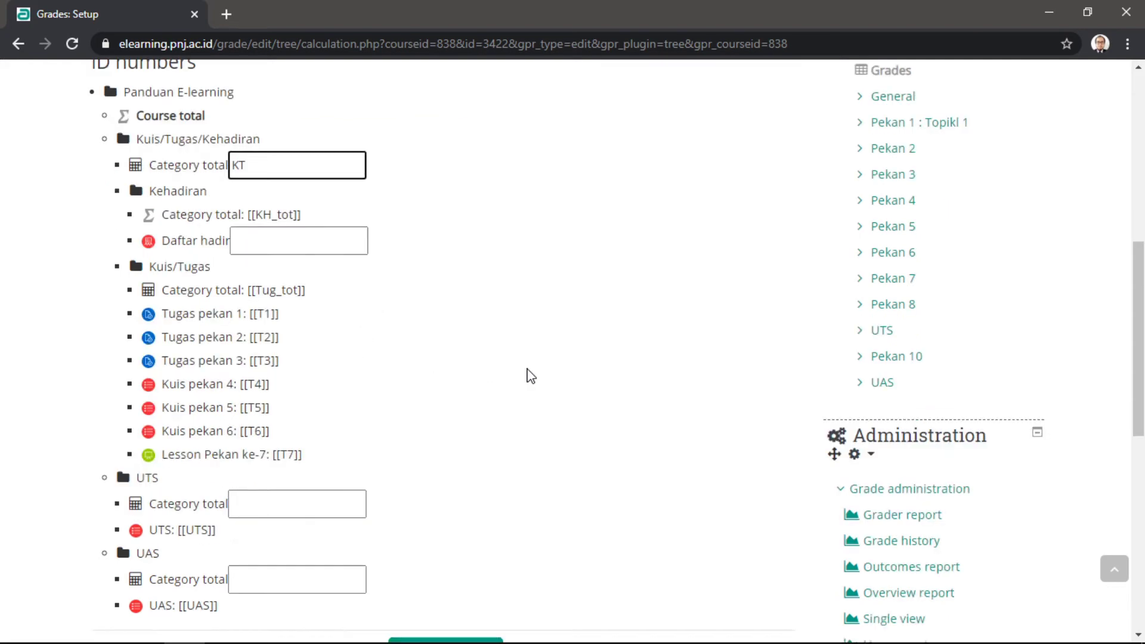
pyautogui.scroll(1, 440, 345)
pyautogui.scroll(-1, 440, 345)
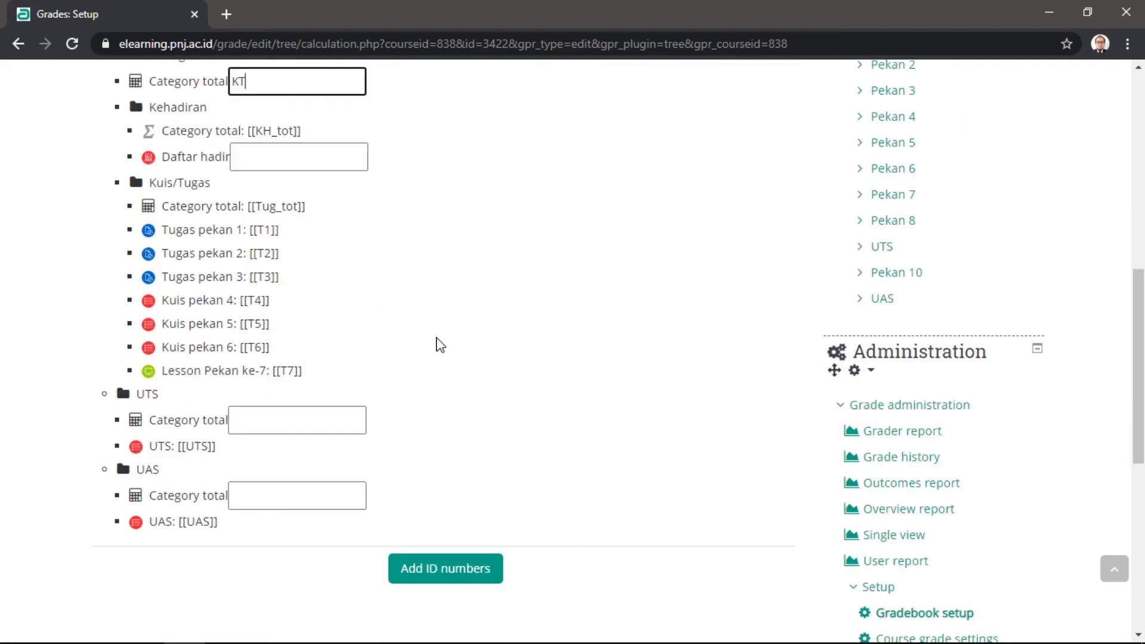
# Step: Enter UTS_T and UAS_T as the IDs of the UTS and UAS category totals, and add the ID numbers
pyautogui.click(333, 417)
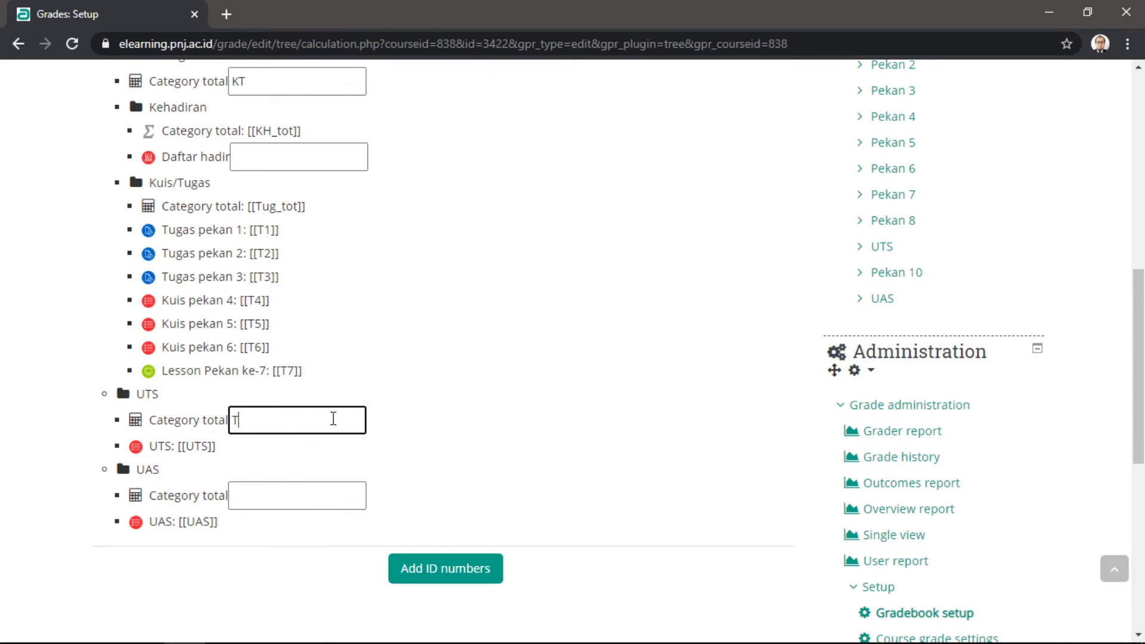
pyautogui.write('UTS_T')
pyautogui.click(268, 508)
pyautogui.write('UAS')
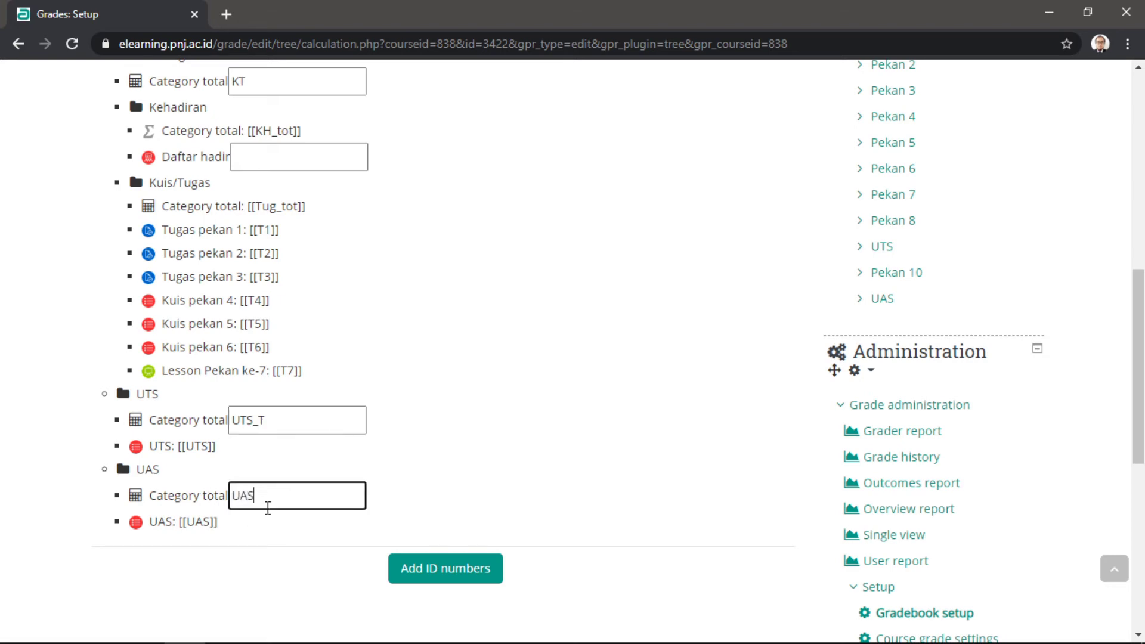
pyautogui.write('_T')
pyautogui.click(442, 575)
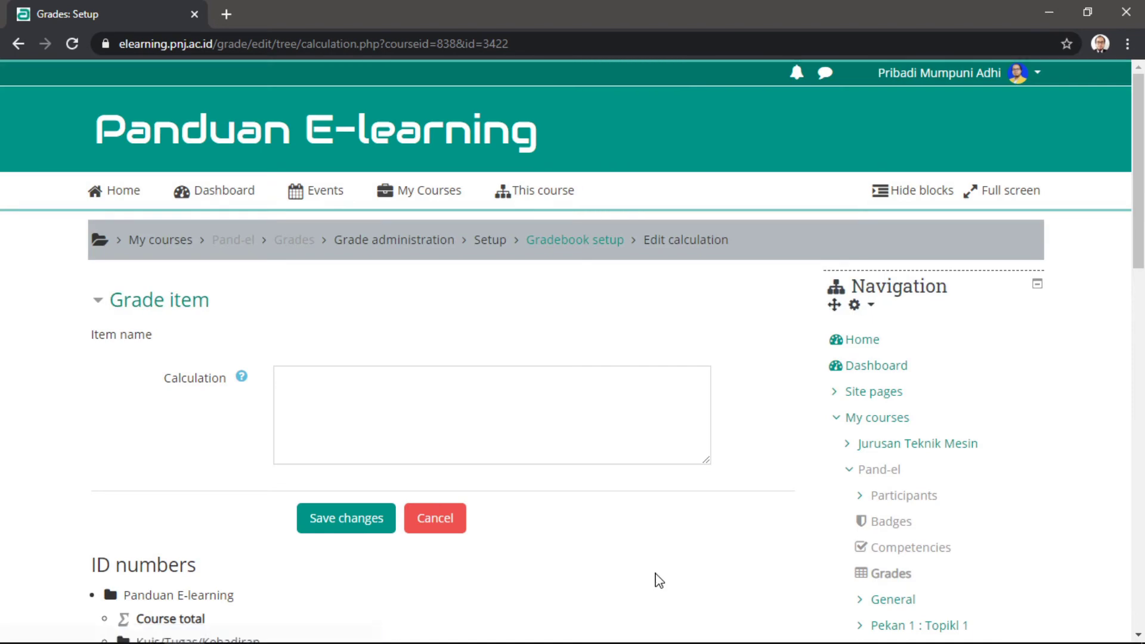
# Step: Start the Course total's calculation with =[[KT]]+, using the Kuis/Tugas/Kehadiran category total's ID
pyautogui.scroll(-3, 442, 574)
pyautogui.click(354, 215)
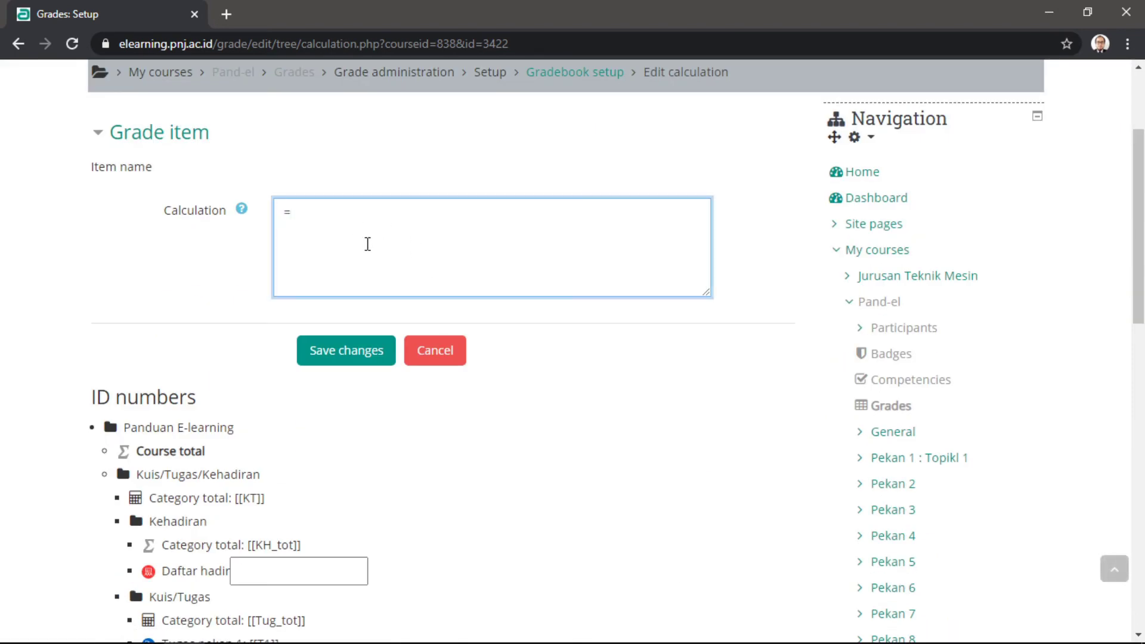
pyautogui.scroll(-3, 366, 243)
pyautogui.moveTo(265, 329); pyautogui.dragTo(239, 330)
pyautogui.scroll(4, 352, 243)
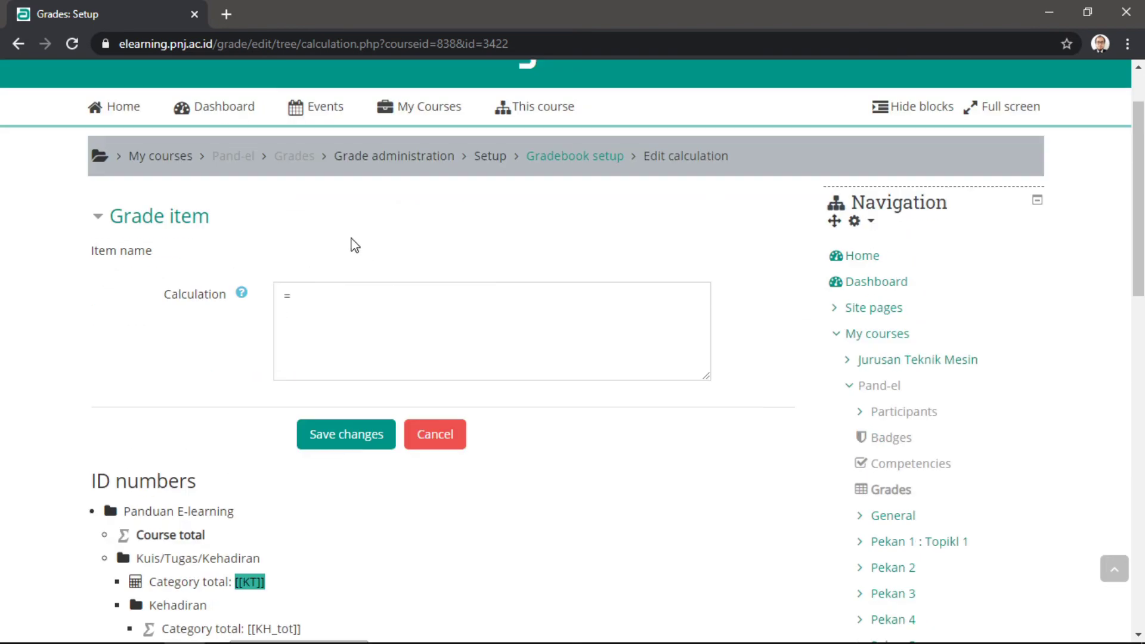
pyautogui.click(314, 293)
pyautogui.write('[[KT]]')
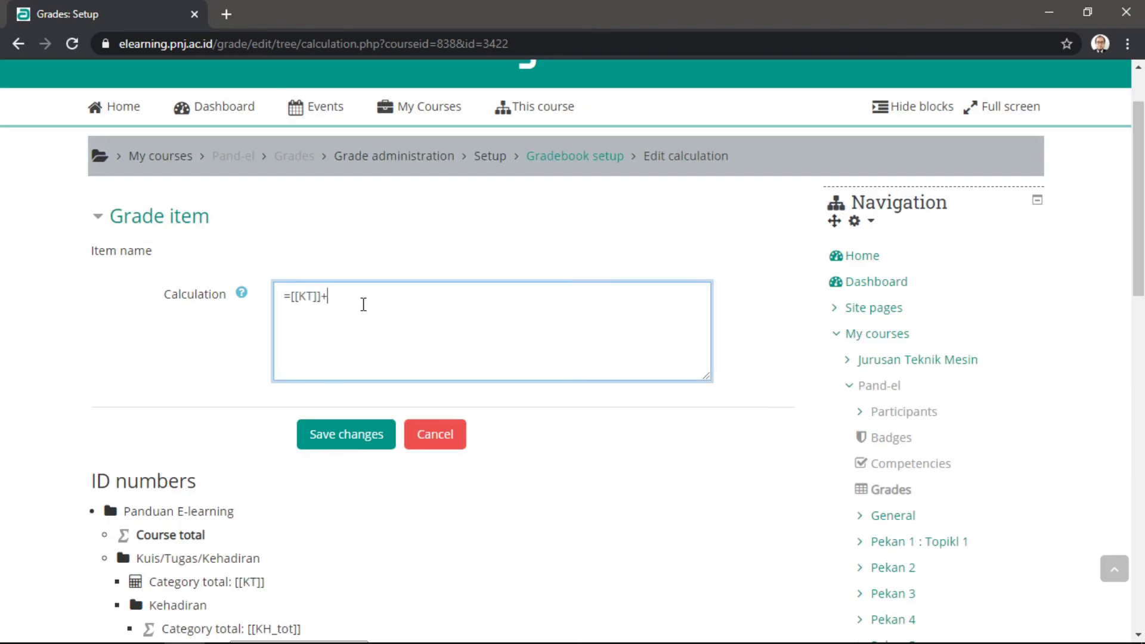
# Step: Add the UTS category total's ID, [[UTS_T]], to the Course total's calculation
pyautogui.scroll(-10, 363, 304)
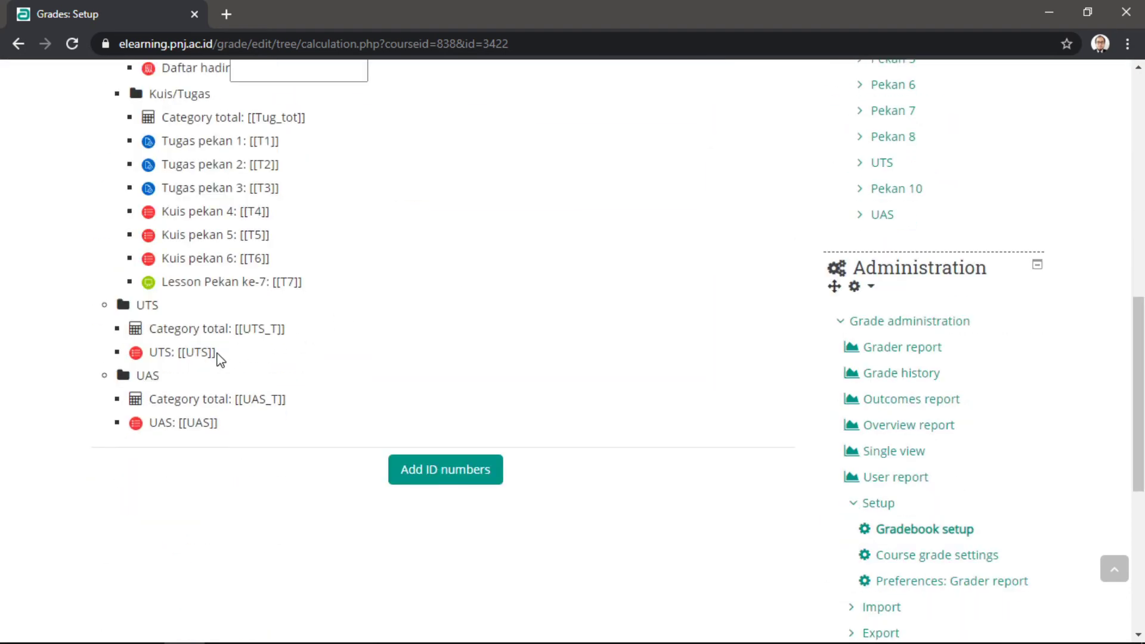
pyautogui.moveTo(285, 330); pyautogui.dragTo(237, 335)
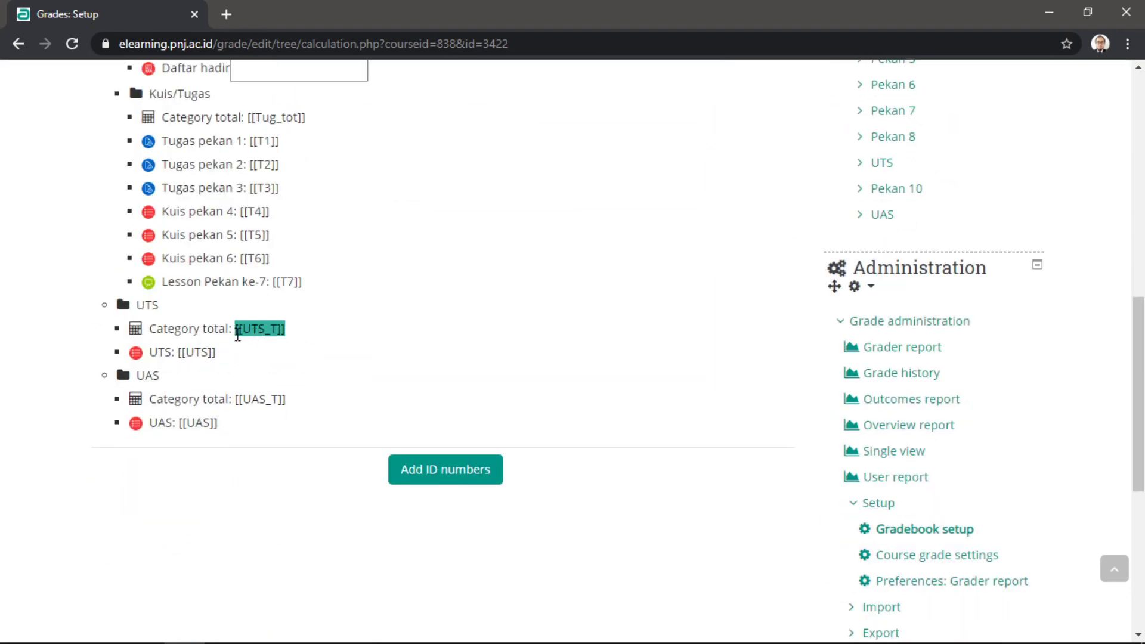
pyautogui.scroll(12, 340, 312)
pyautogui.click(338, 376)
pyautogui.write('[[TG_T]]')
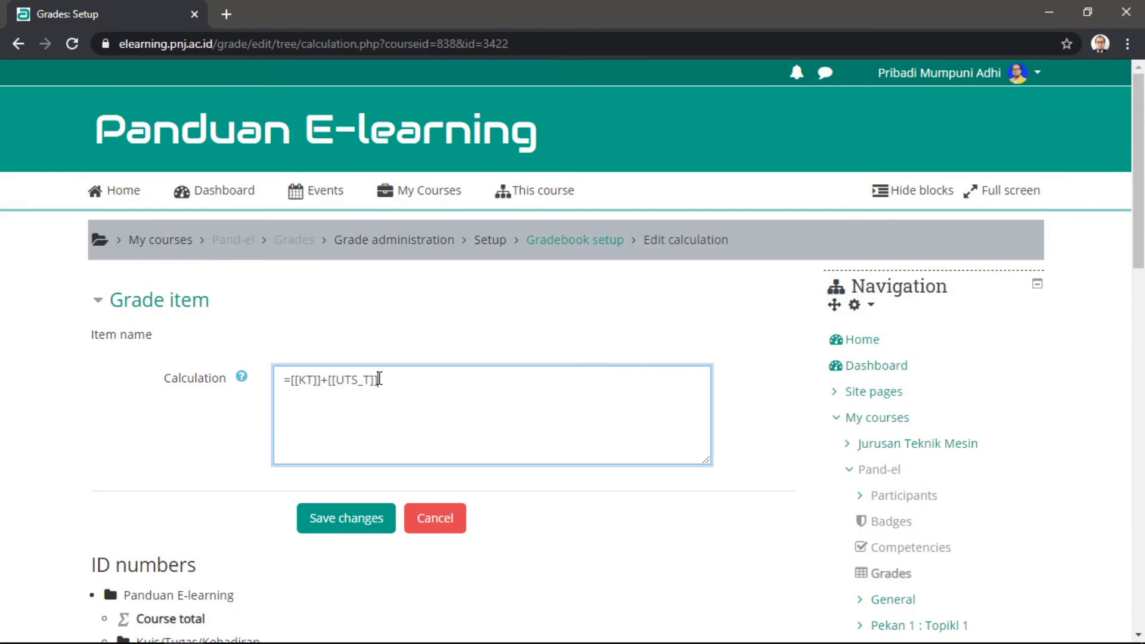
# Step: Add +[[UAS_T]] to complete the Course total's calculation as =[[KT]]+[[UTS_T]]+[[UAS_T]], and save it
pyautogui.scroll(-13, 378, 399)
pyautogui.moveTo(287, 316); pyautogui.dragTo(237, 316)
pyautogui.hotkey('ctrl', 'c')
pyautogui.scroll(10, 376, 304)
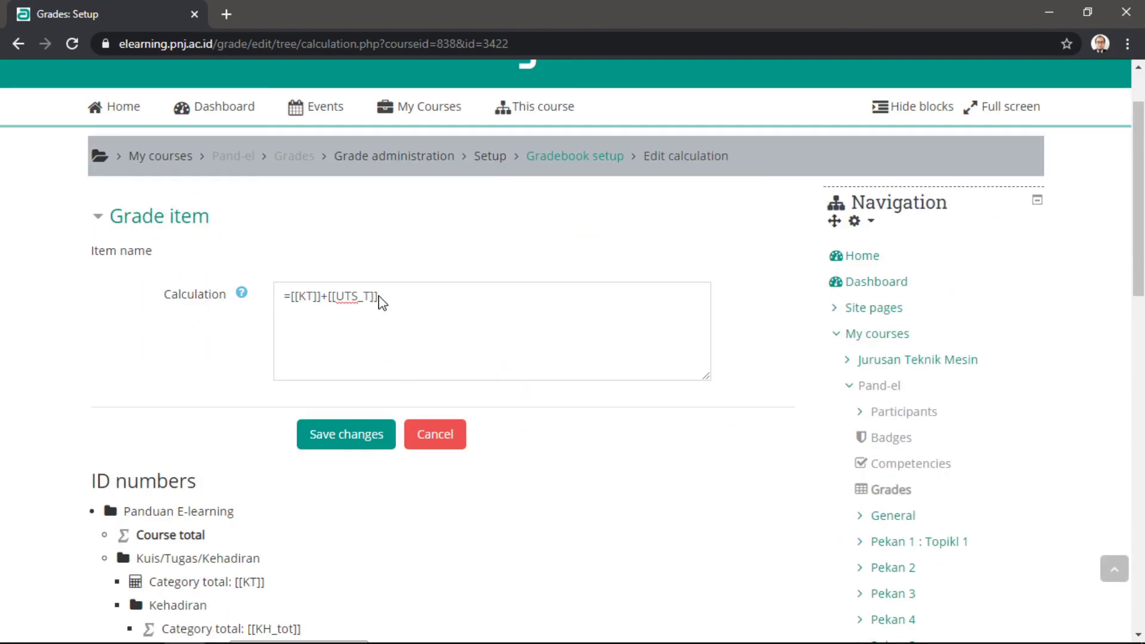
pyautogui.click(398, 298)
pyautogui.write('+')
pyautogui.hotkey('ctrl', 'v')
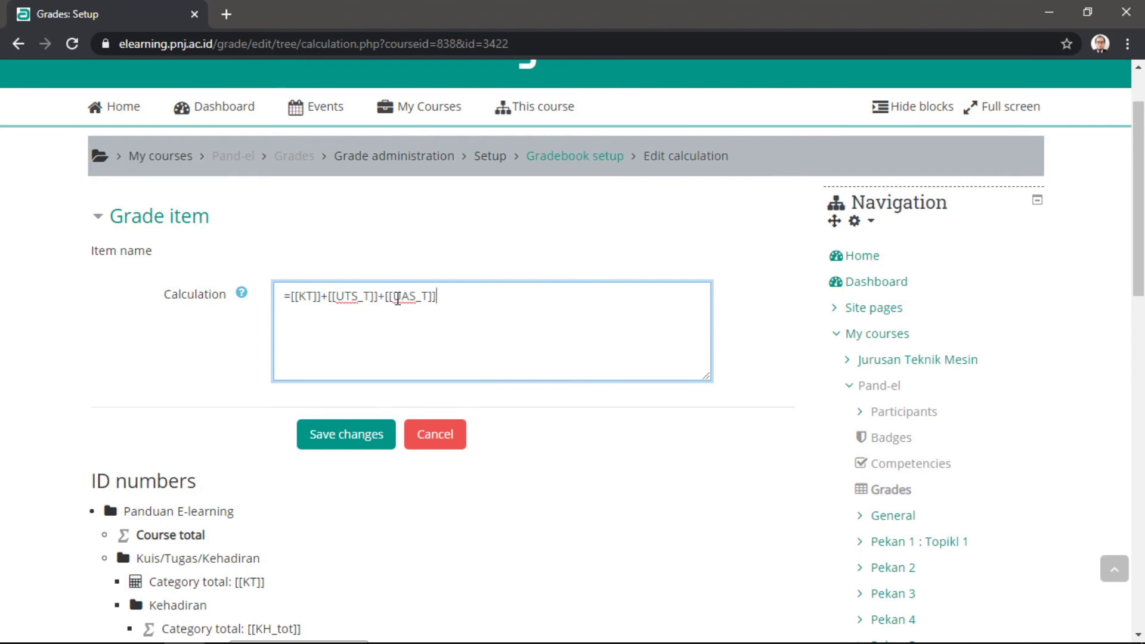
pyautogui.click(354, 439)
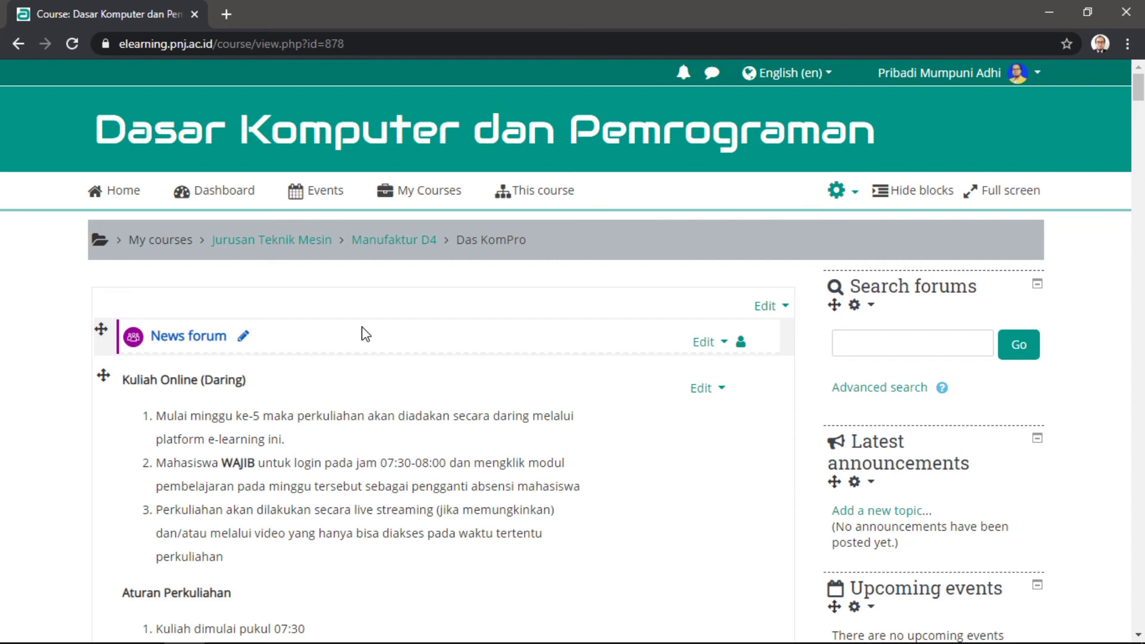
# Step: Check the Penilaian Kuliah percentages of the Dasar Komputer dan Pemrograman course and open its gradebook setup
pyautogui.scroll(-13, 364, 335)
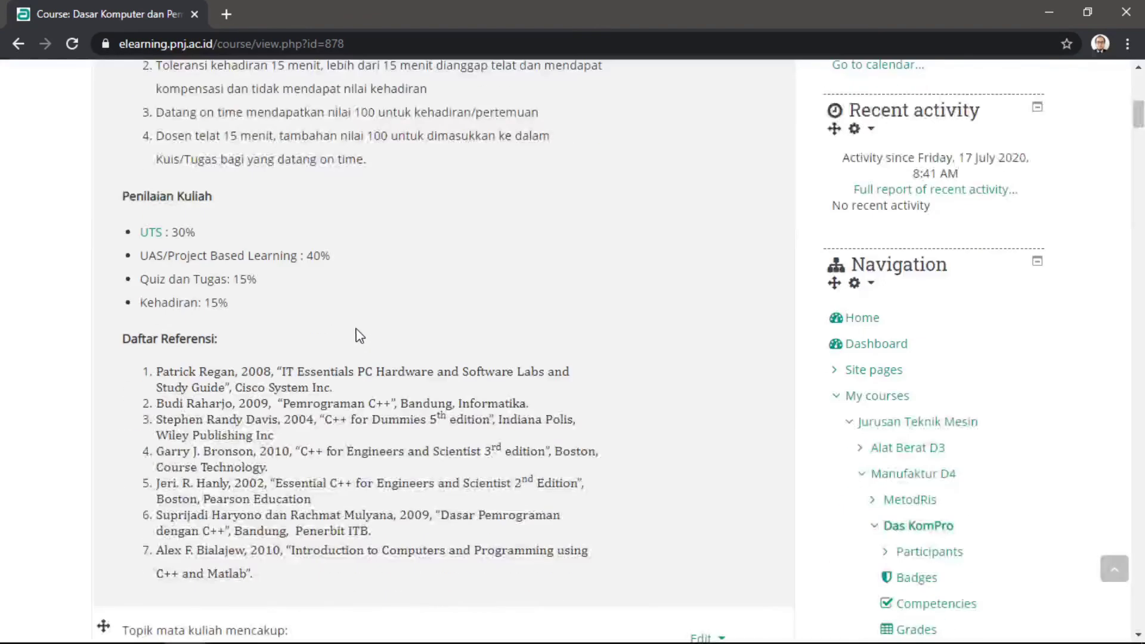
pyautogui.scroll(-4, 846, 433)
pyautogui.scroll(1, 846, 430)
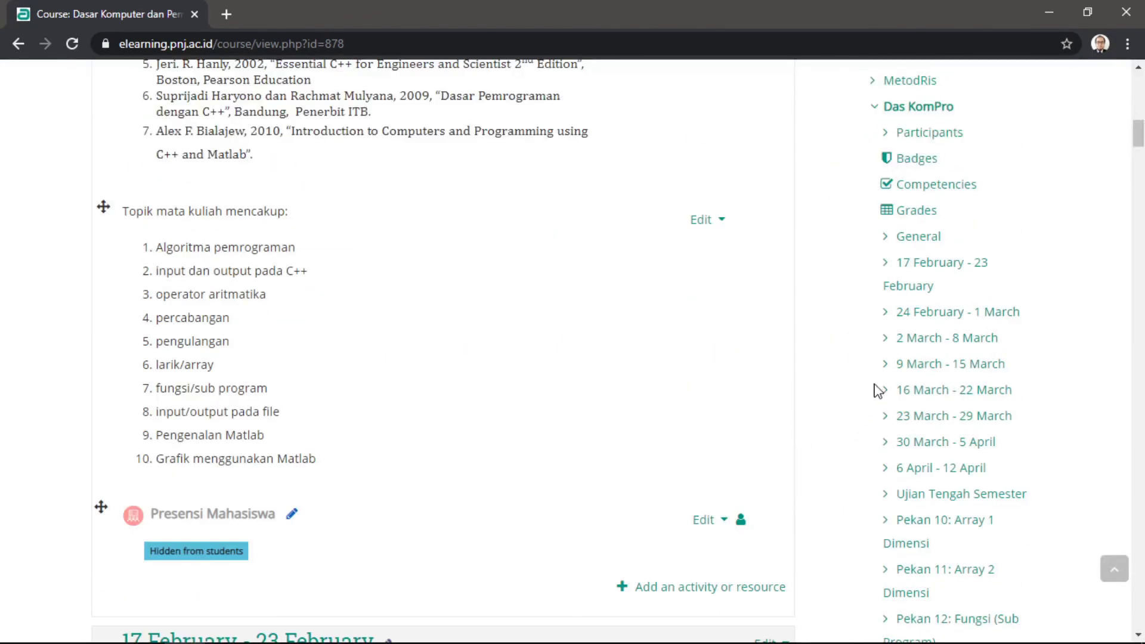
pyautogui.scroll(-18, 893, 275)
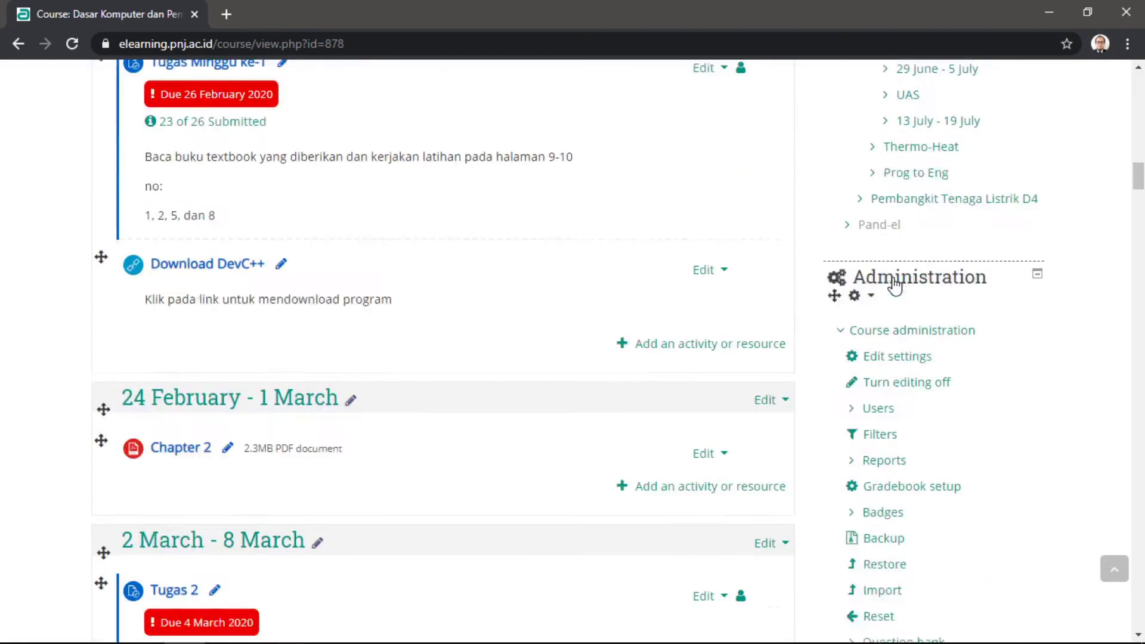
pyautogui.click(900, 403)
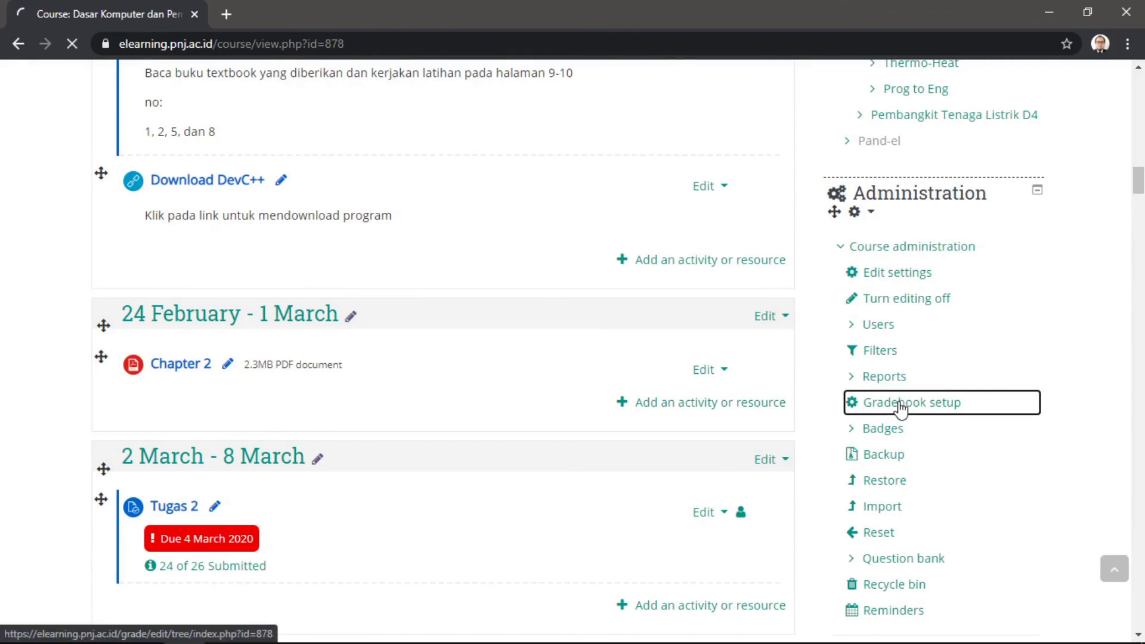
# Step: Review the Tugas/kuis, Kehadiran, UTS and UAS category weights, and open the course's Grader report
pyautogui.scroll(-1, 656, 340)
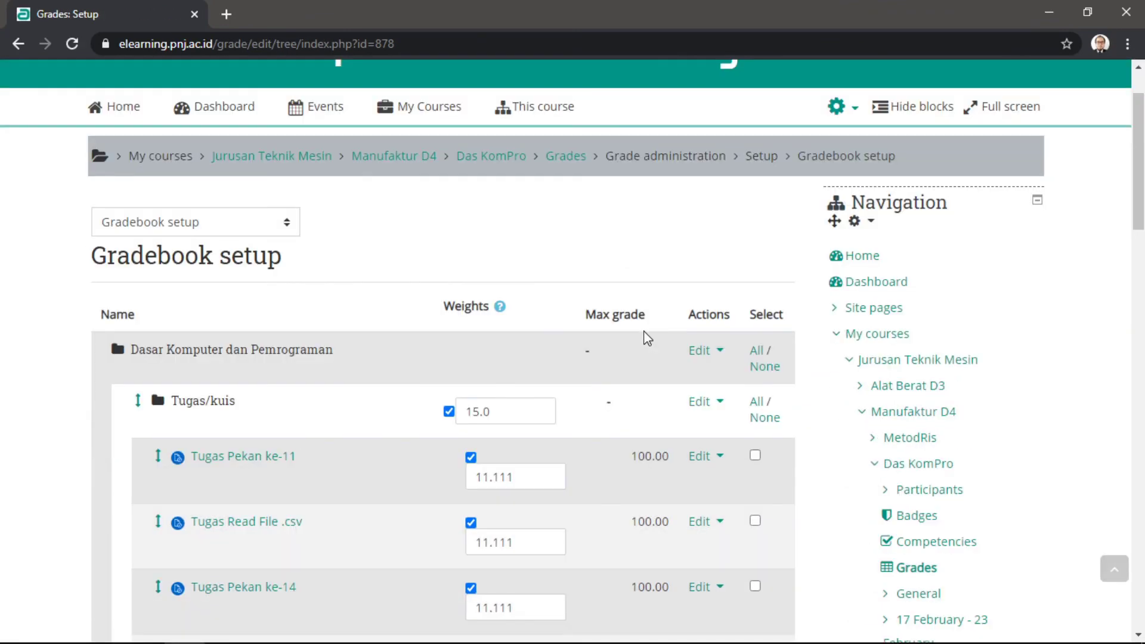
pyautogui.scroll(-12, 325, 287)
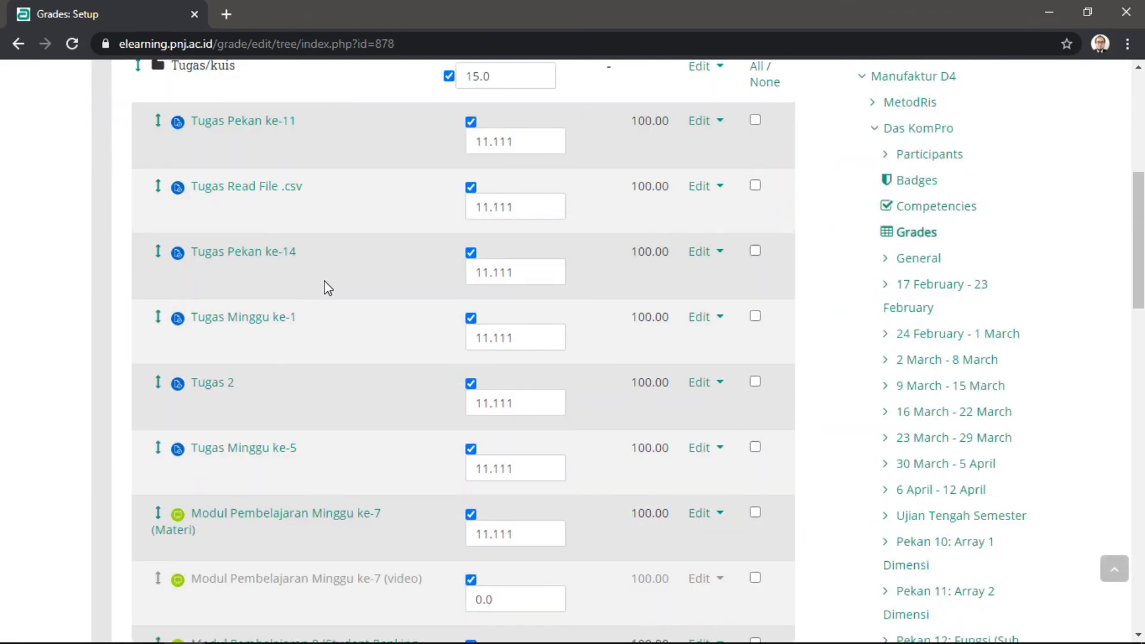
pyautogui.scroll(-5, 328, 288)
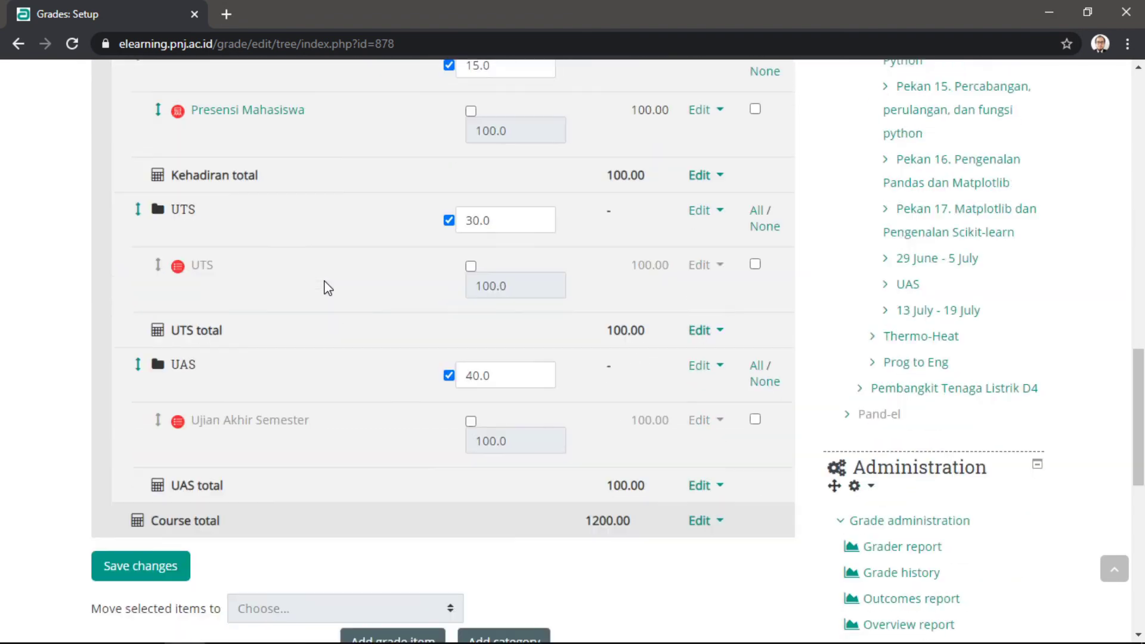
pyautogui.scroll(3, 328, 288)
pyautogui.scroll(15, 325, 287)
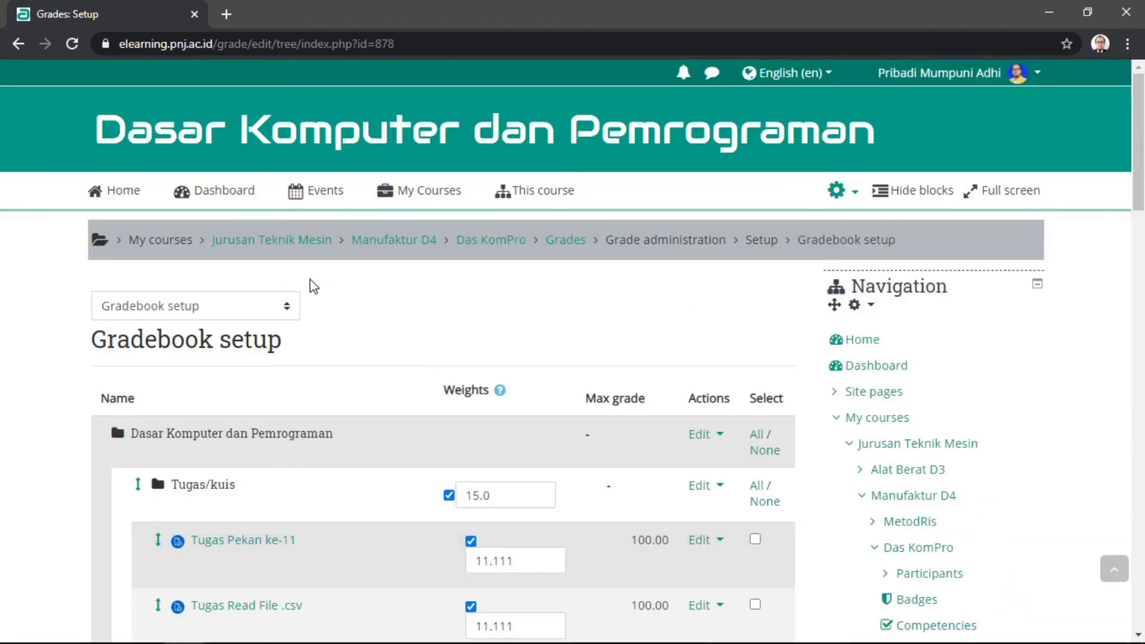
pyautogui.click(226, 309)
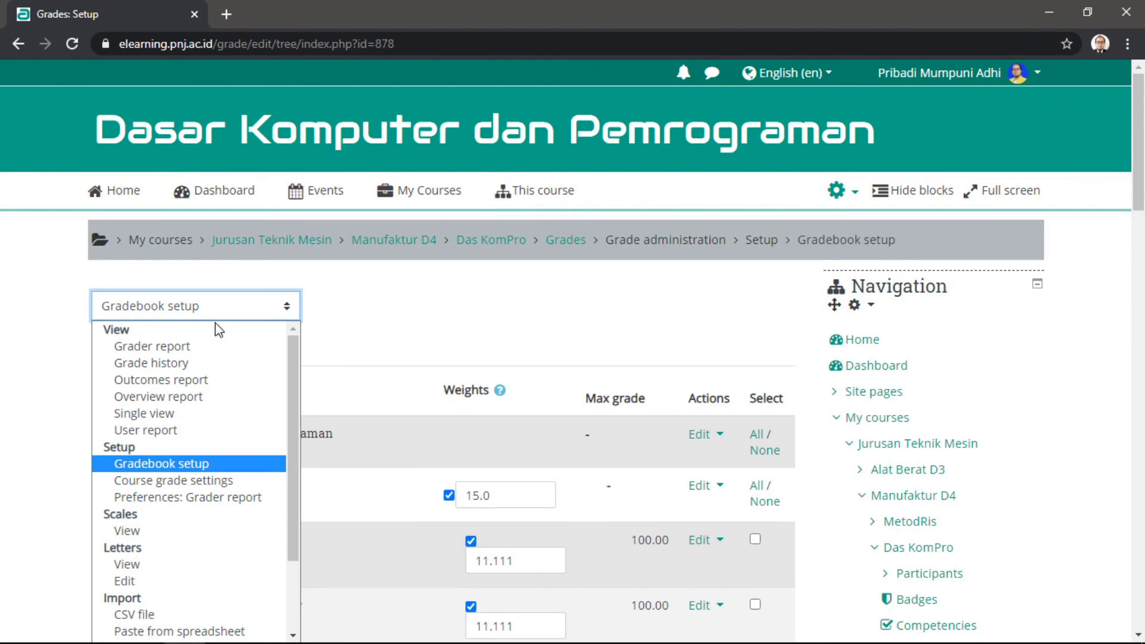
pyautogui.click(210, 349)
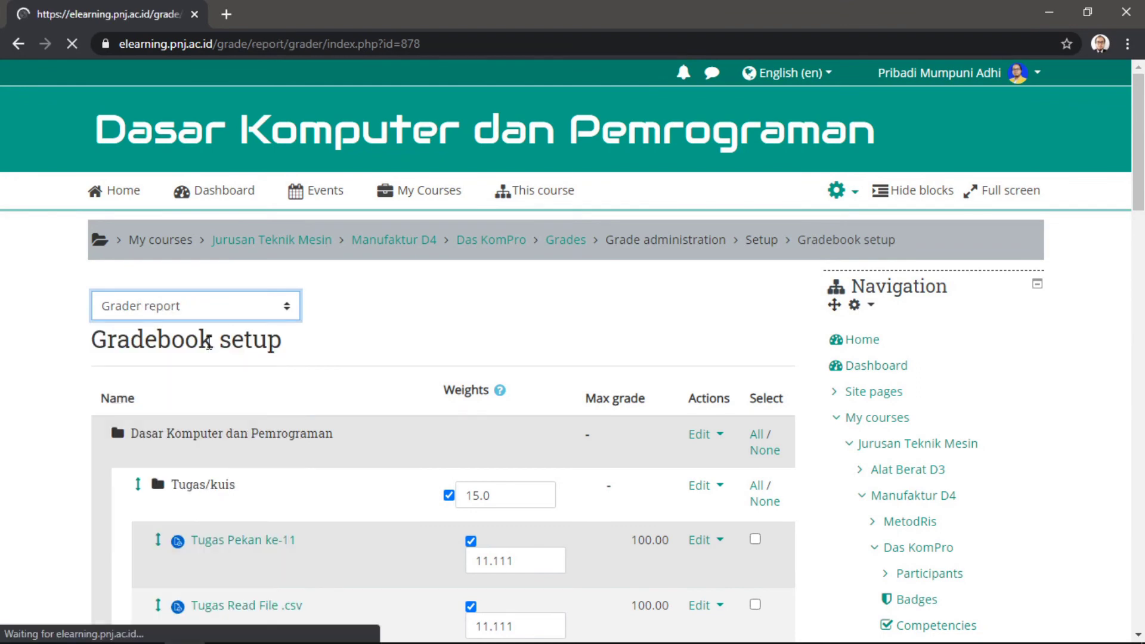
# Step: Examine the first student's Tugas/kuis total and Kehadiran total in the Grader report
pyautogui.scroll(-1, 338, 363)
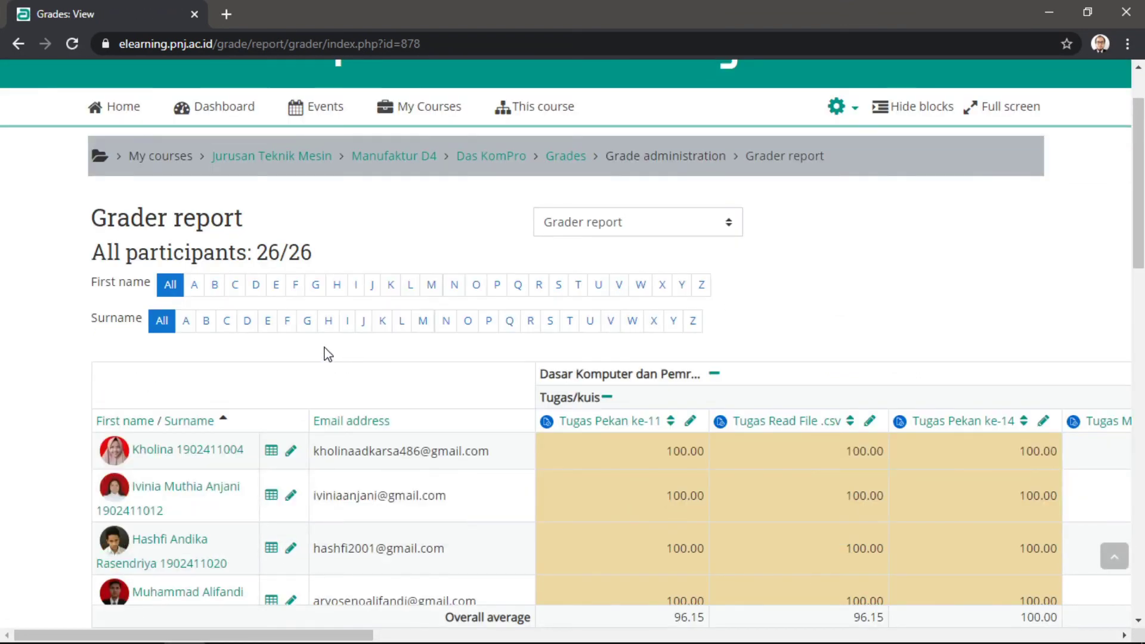
pyautogui.scroll(-1, 358, 375)
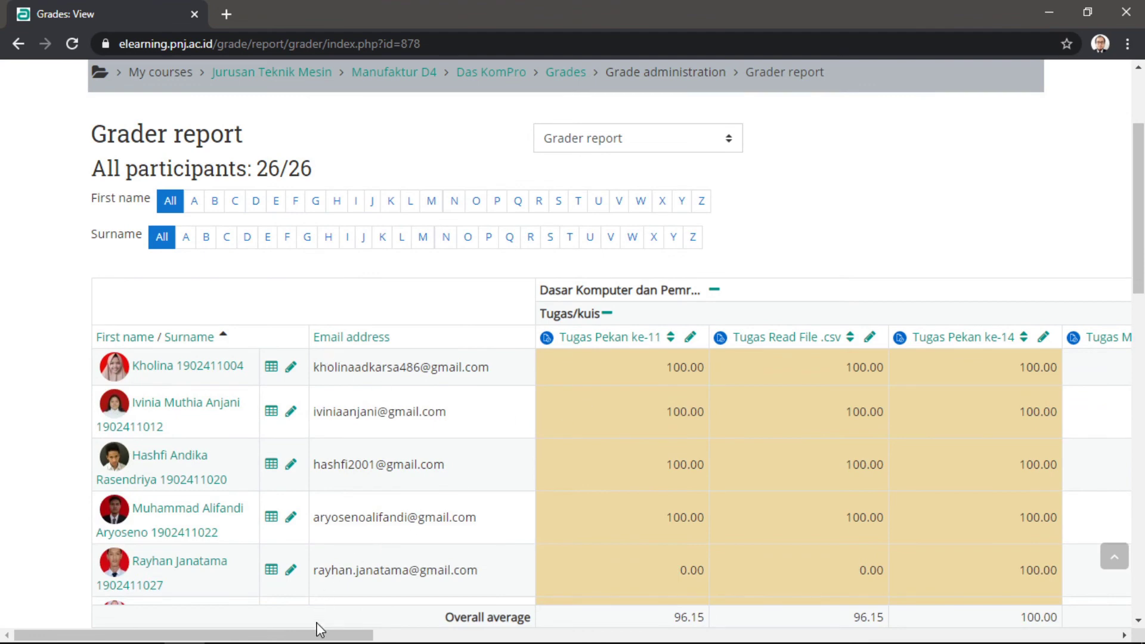
pyautogui.moveTo(317, 631); pyautogui.dragTo(810, 635)
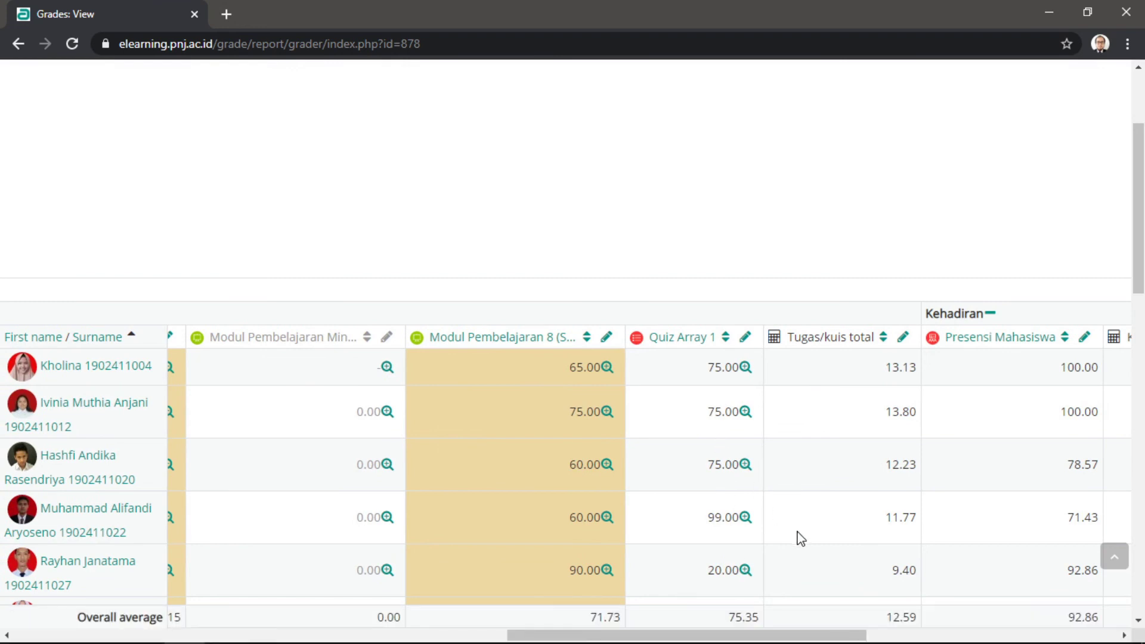
pyautogui.doubleClick(887, 376)
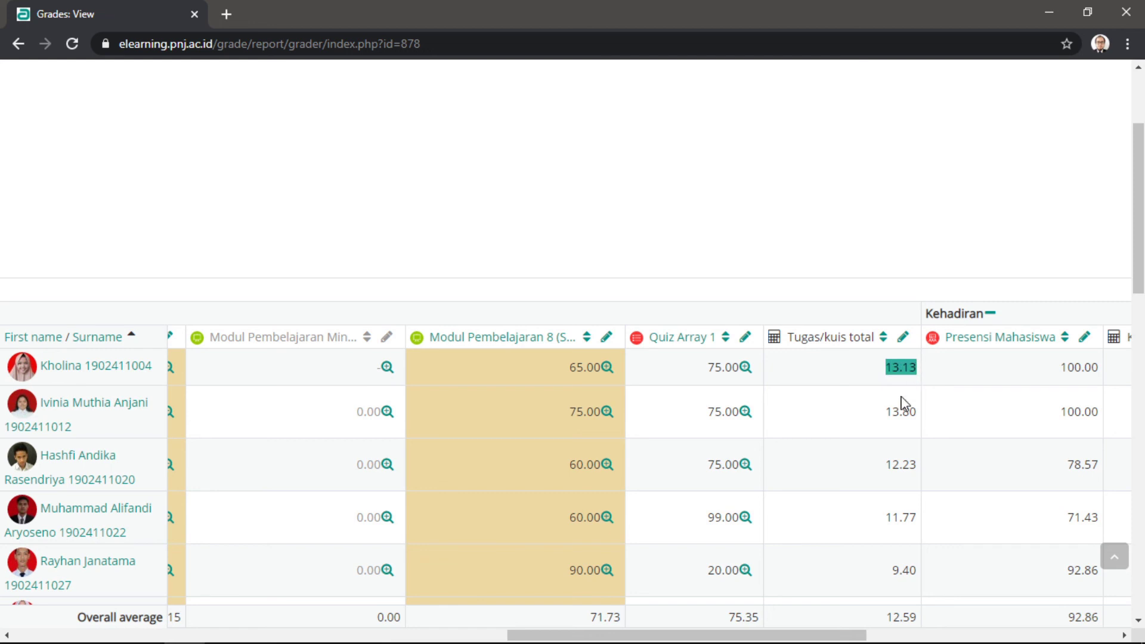
pyautogui.moveTo(684, 635); pyautogui.dragTo(769, 641)
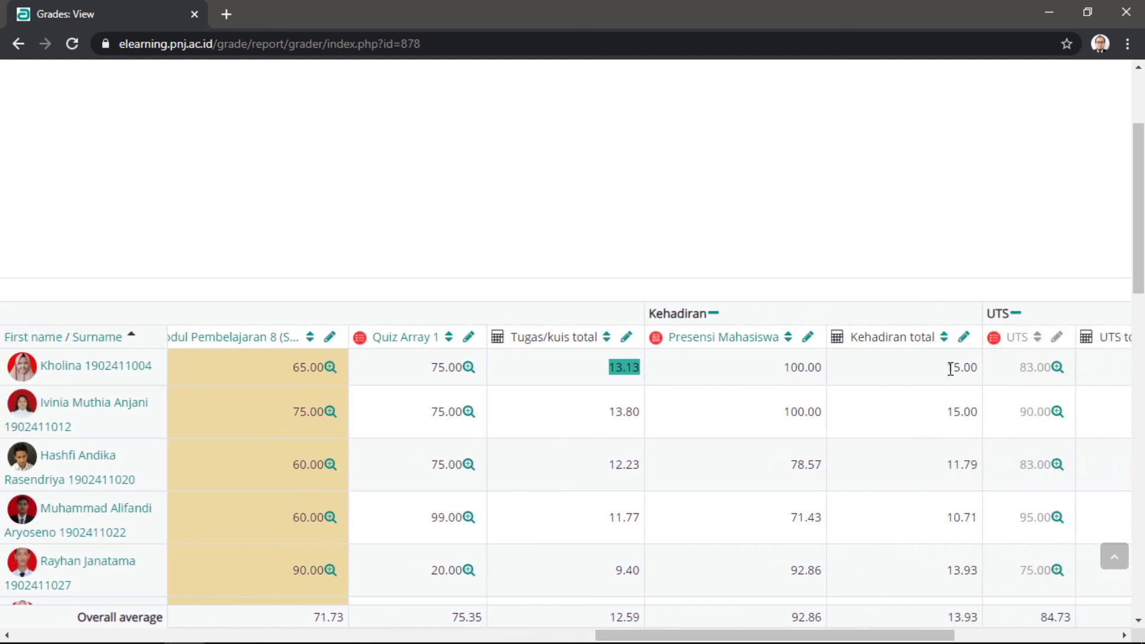
pyautogui.moveTo(950, 369); pyautogui.dragTo(973, 369)
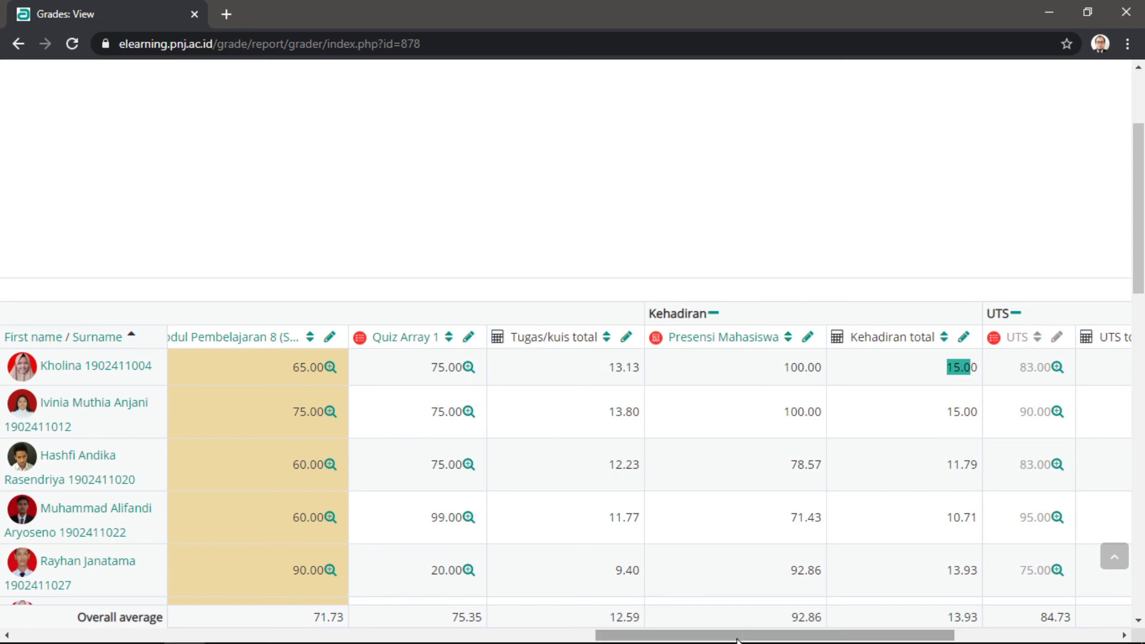
# Step: Examine the first student's UTS total, UAS total and Course total in the Grader report
pyautogui.moveTo(769, 635); pyautogui.dragTo(864, 636)
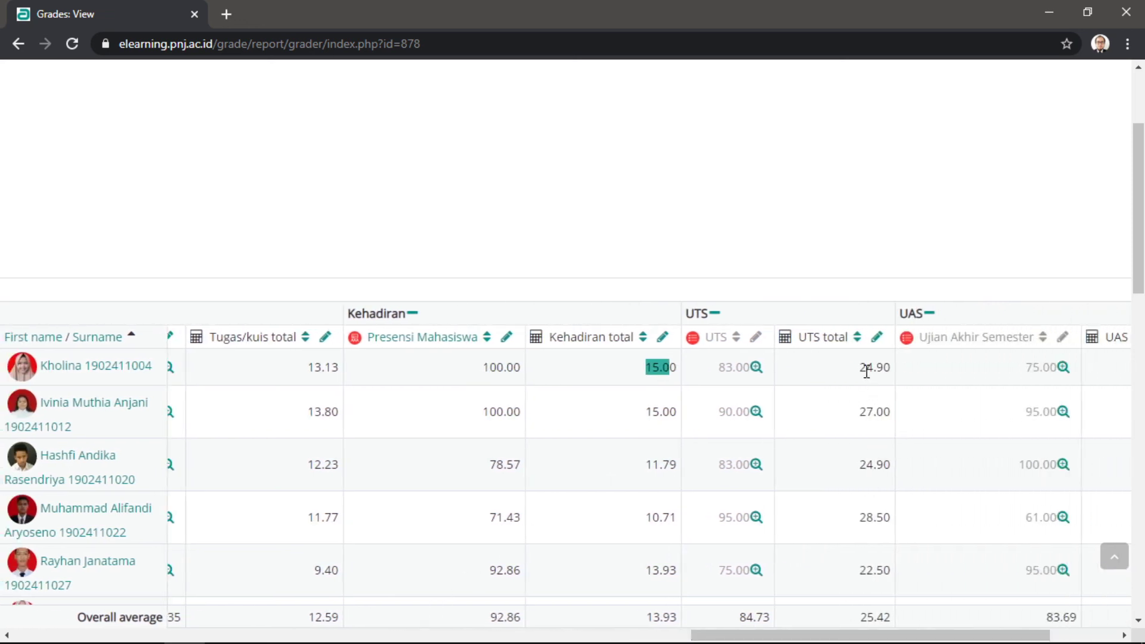
pyautogui.moveTo(859, 368); pyautogui.dragTo(885, 369)
pyautogui.moveTo(794, 635); pyautogui.dragTo(861, 635)
pyautogui.moveTo(955, 368); pyautogui.dragTo(991, 372)
pyautogui.click(969, 368)
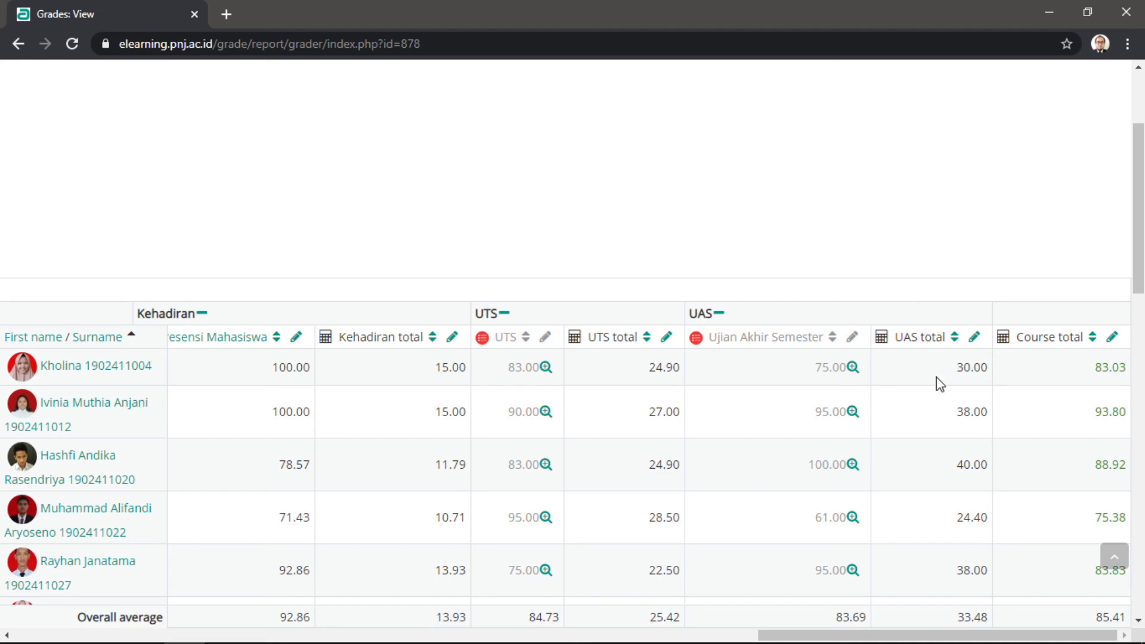
pyautogui.moveTo(1098, 370); pyautogui.dragTo(1126, 370)
pyautogui.moveTo(1136, 292)
pyautogui.mouseDown()
pyautogui.moveTo(1133, 602)
pyautogui.moveTo(1141, 301)
pyautogui.mouseUp()
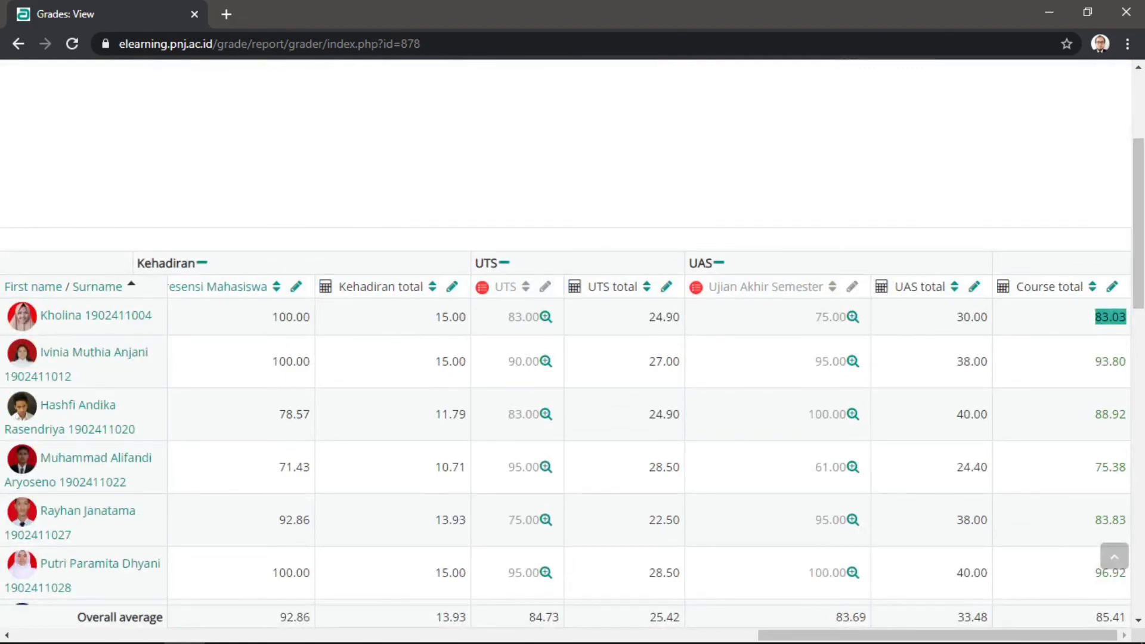